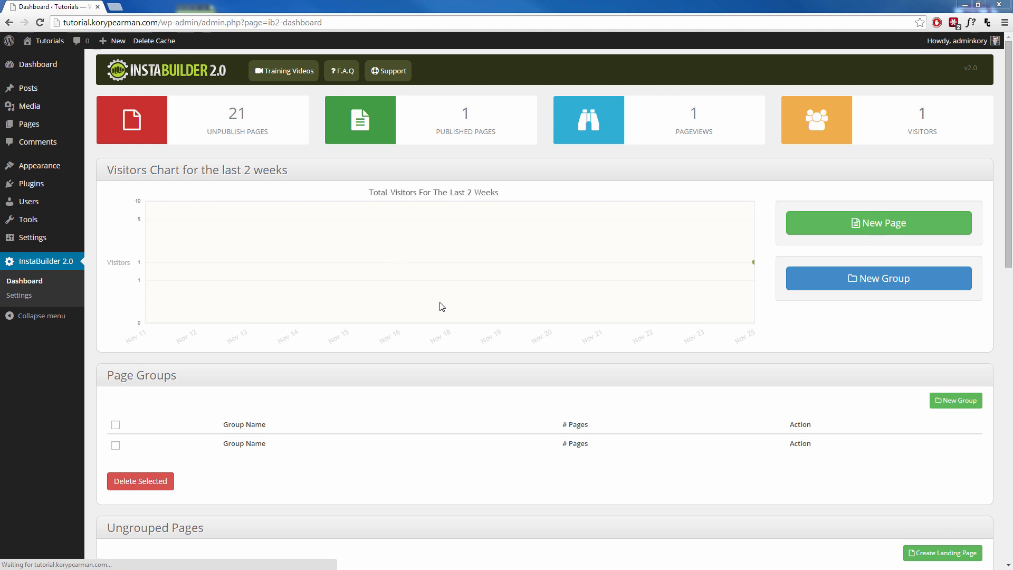
Start a new page and filter the template gallery by Template Type.
{"action": "left_click", "coordinate": [875, 224]}
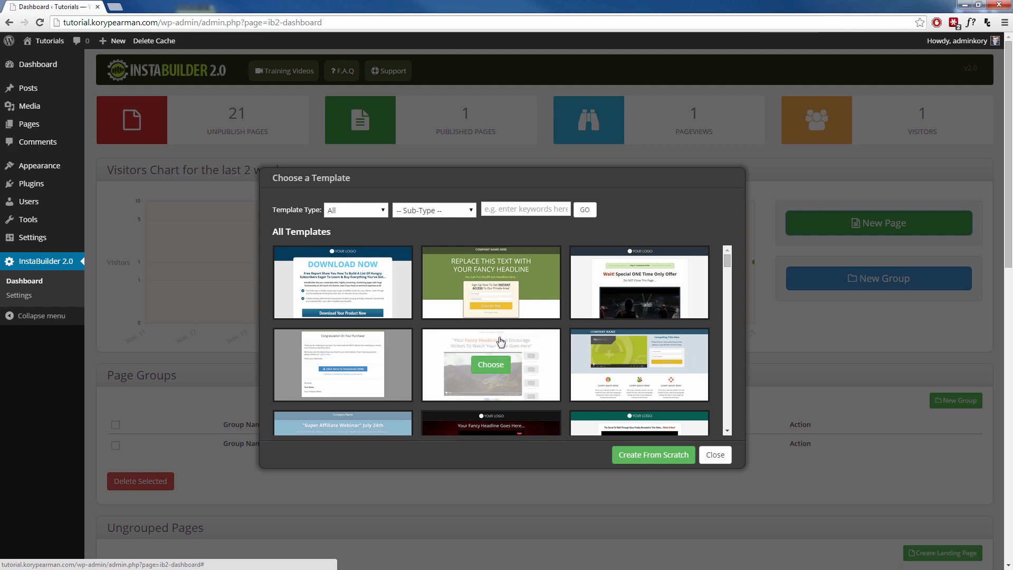
{"action": "scroll", "coordinate": [498, 337], "scroll_direction": "down", "scroll_amount": 1}
{"action": "scroll", "coordinate": [501, 335], "scroll_direction": "down", "scroll_amount": 1}
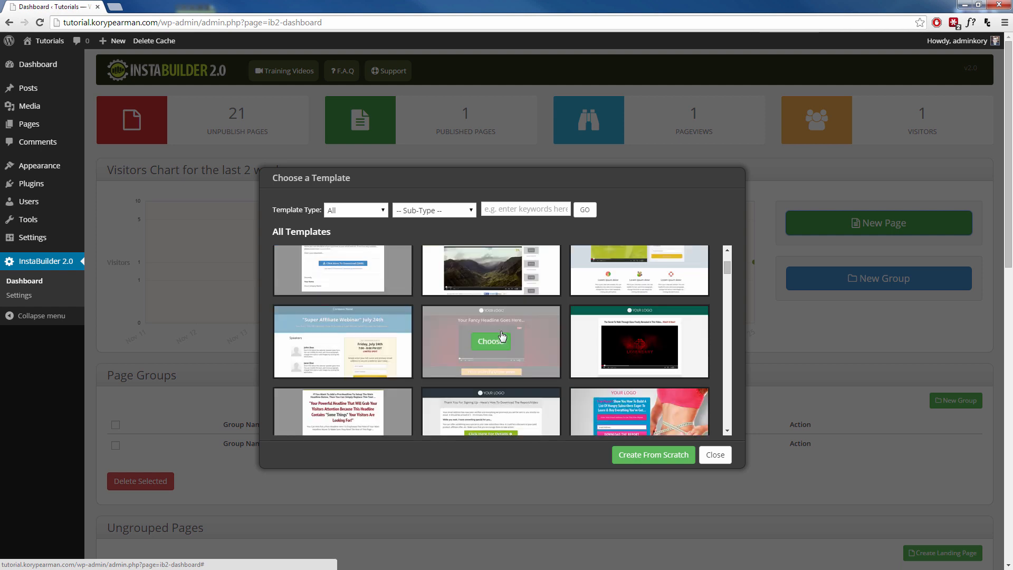
{"action": "scroll", "coordinate": [503, 338], "scroll_direction": "down", "scroll_amount": 1}
{"action": "scroll", "coordinate": [519, 348], "scroll_direction": "down", "scroll_amount": 1}
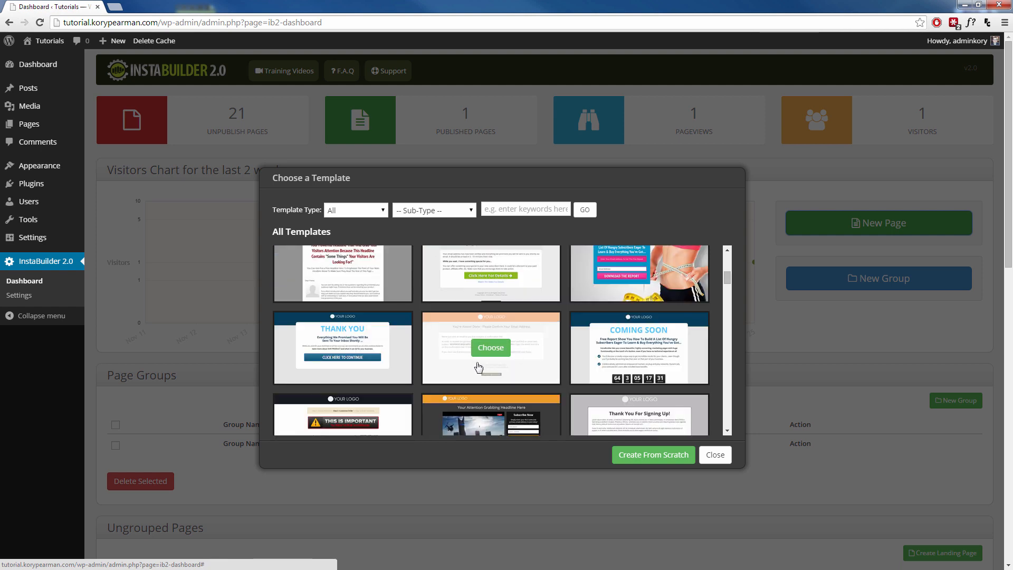
{"action": "scroll", "coordinate": [507, 368], "scroll_direction": "down", "scroll_amount": 2}
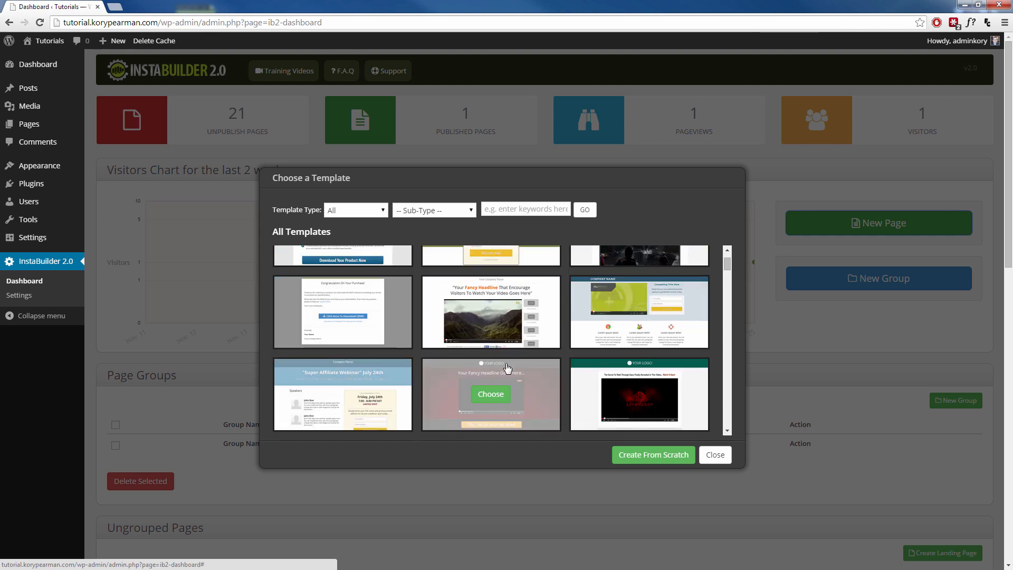
{"action": "scroll", "coordinate": [508, 368], "scroll_direction": "up", "scroll_amount": 3}
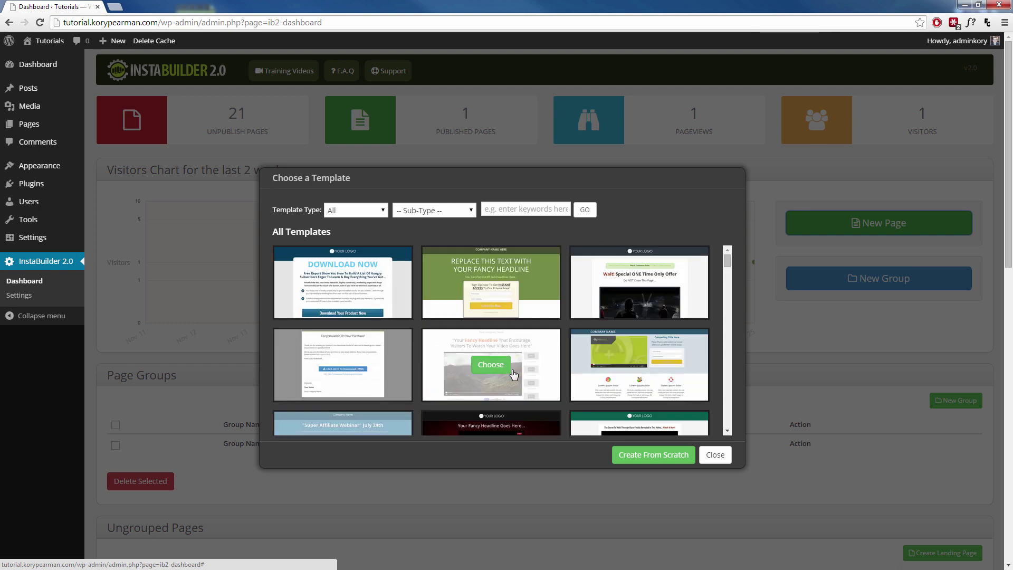
{"action": "left_click", "coordinate": [376, 213]}
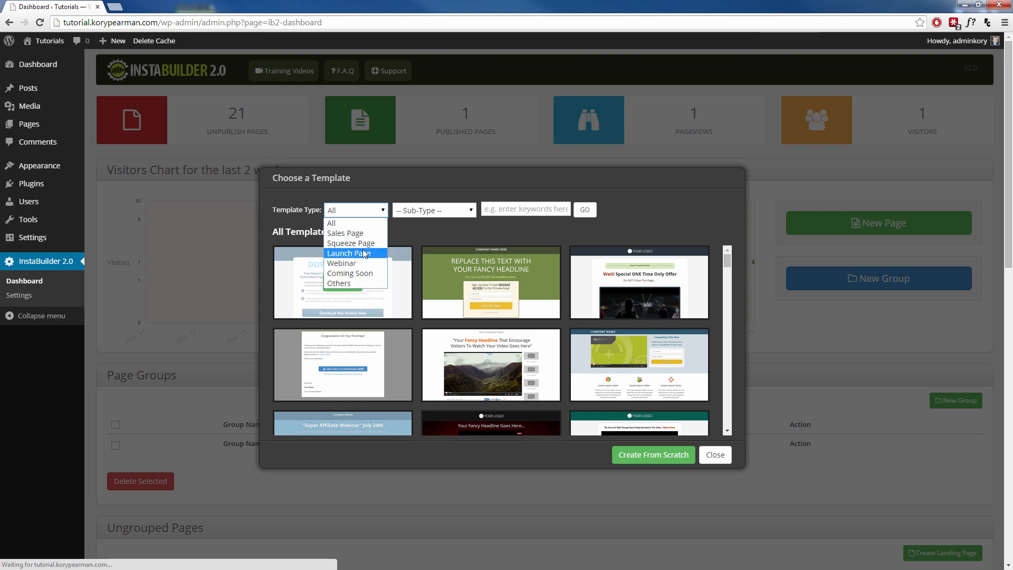
Filter to Sales Page, Sub-Type Video Sales Page, and choose the second template.
{"action": "left_click", "coordinate": [349, 233]}
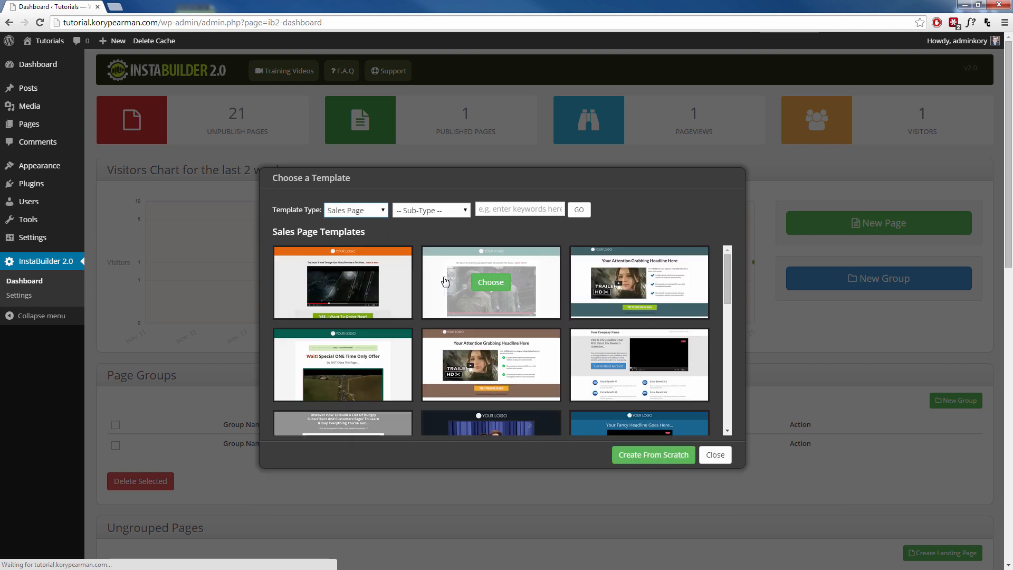
{"action": "left_click", "coordinate": [456, 210]}
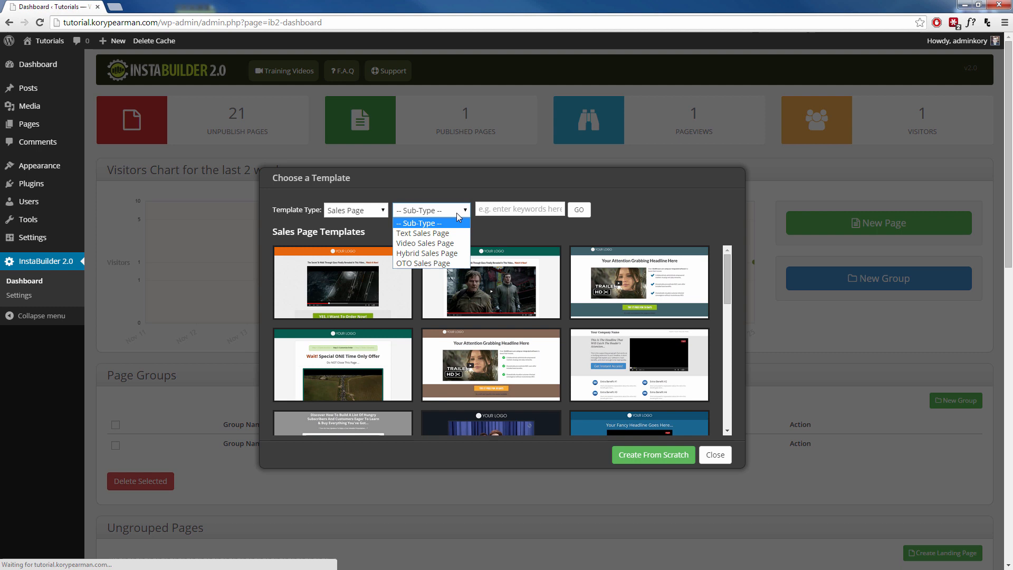
{"action": "left_click", "coordinate": [428, 243]}
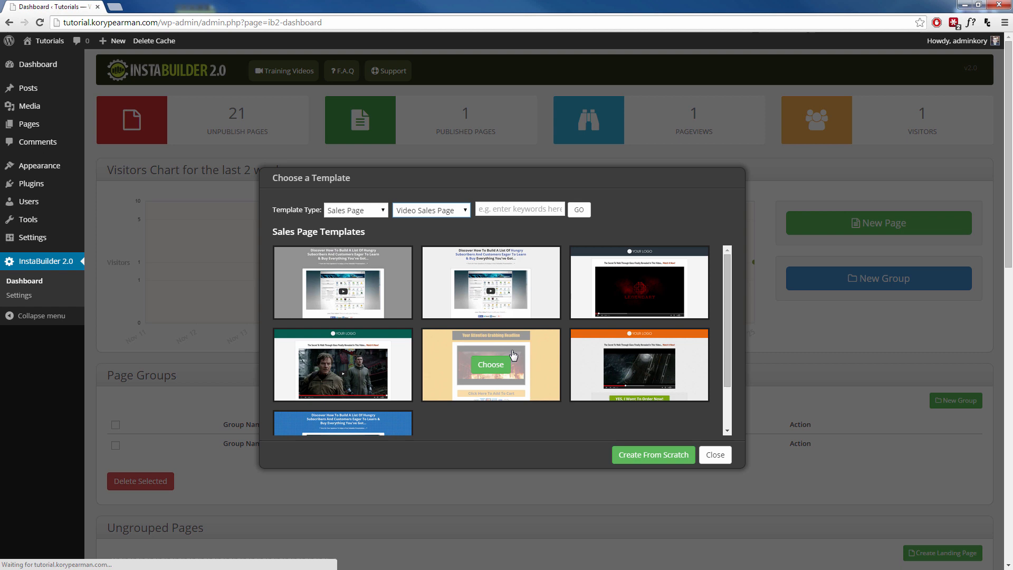
{"action": "scroll", "coordinate": [438, 356], "scroll_direction": "down", "scroll_amount": 1}
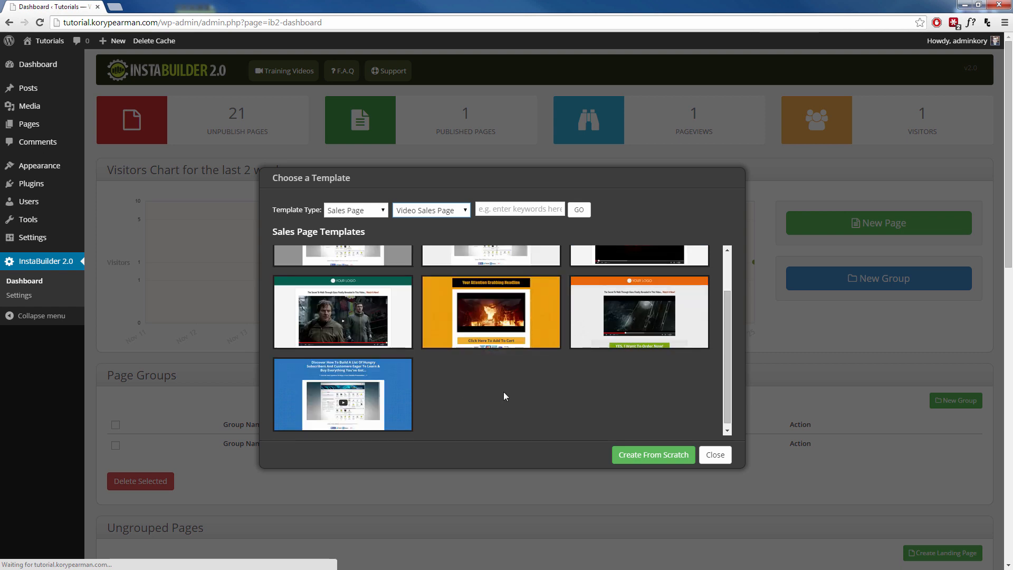
{"action": "scroll", "coordinate": [504, 392], "scroll_direction": "up", "scroll_amount": 1}
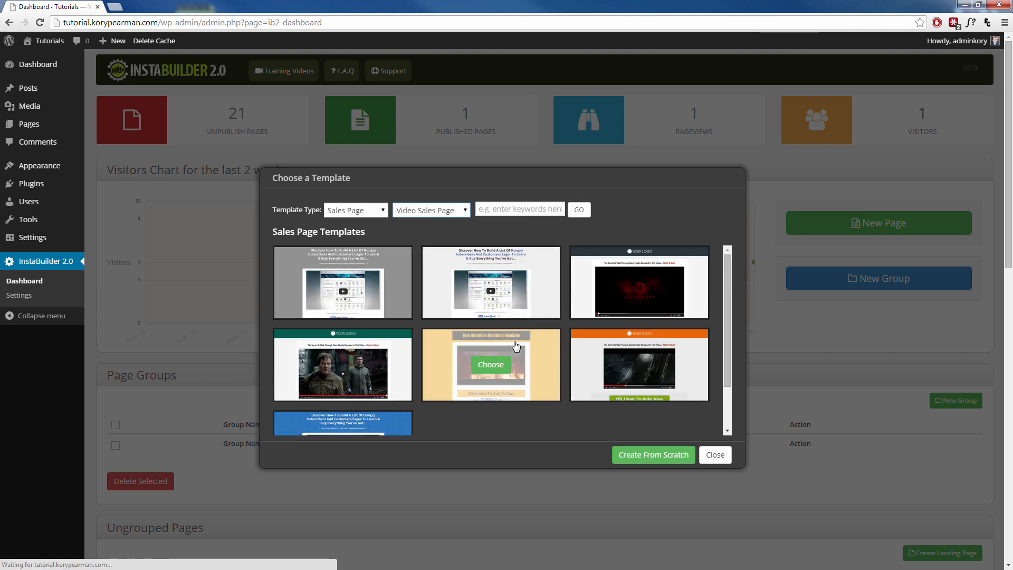
{"action": "mouse_move", "coordinate": [490, 283]}
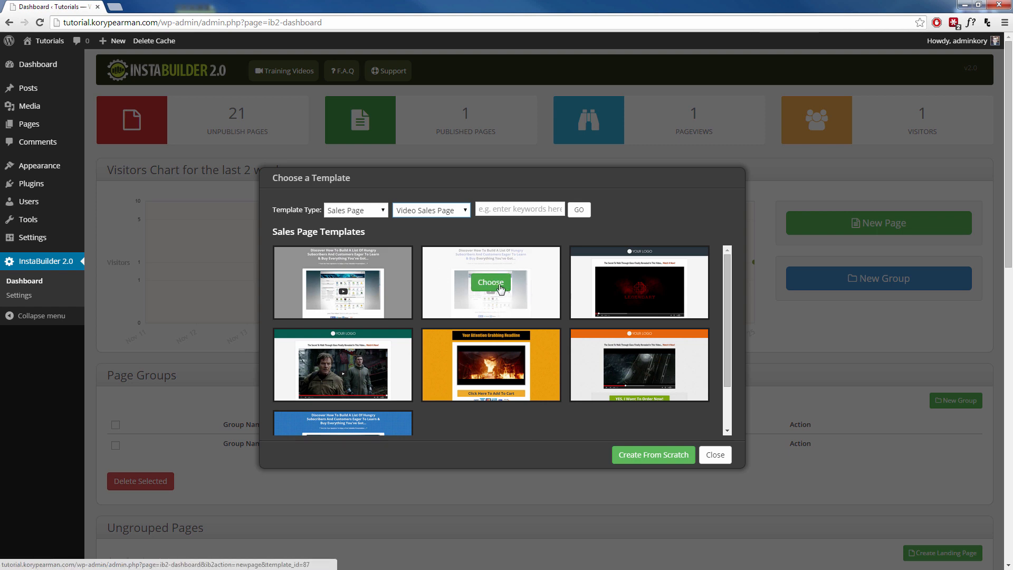
{"action": "left_click", "coordinate": [492, 285]}
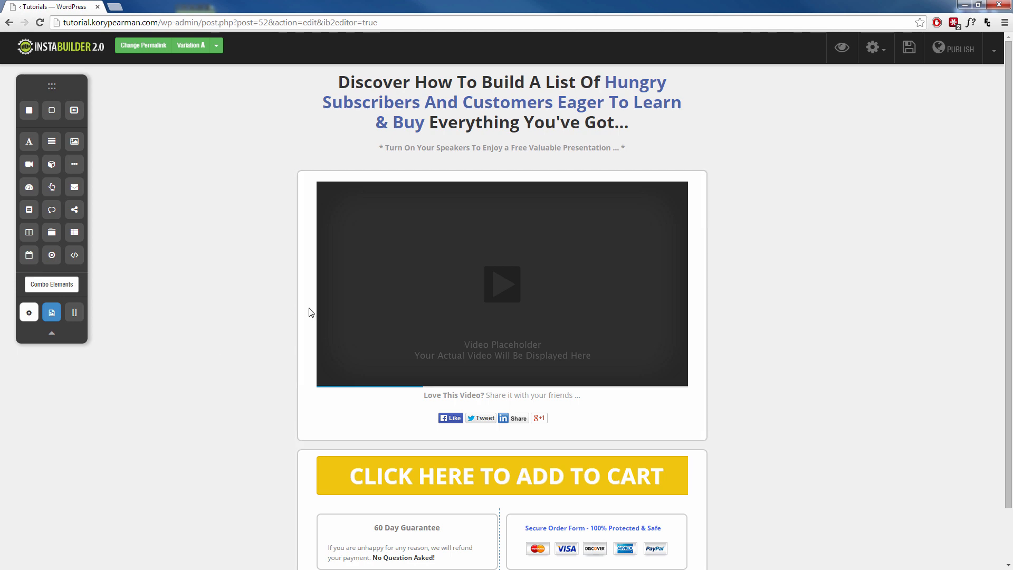
{"action": "scroll", "coordinate": [299, 319], "scroll_direction": "down", "scroll_amount": 1}
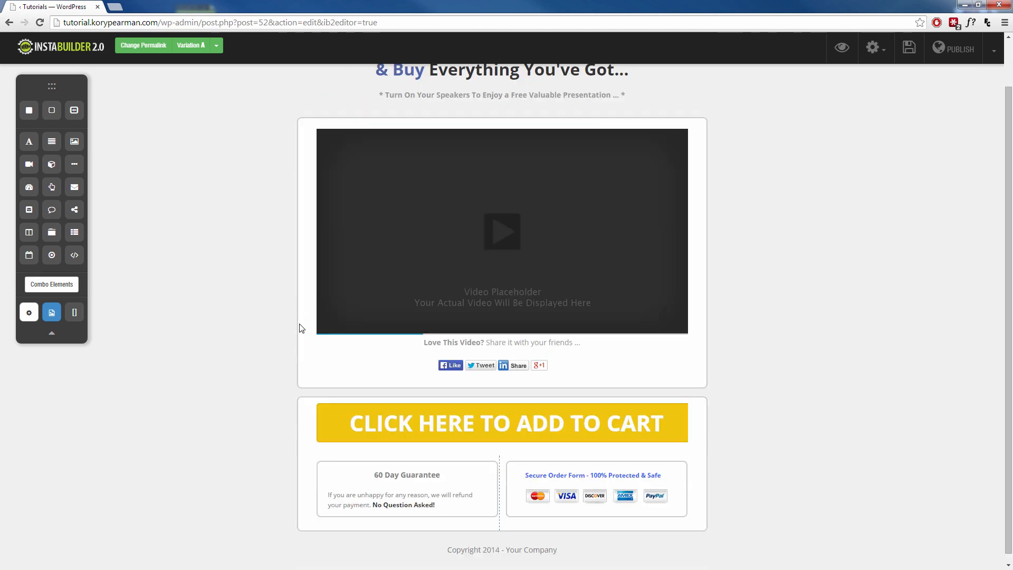
{"action": "scroll", "coordinate": [300, 325], "scroll_direction": "down", "scroll_amount": 1}
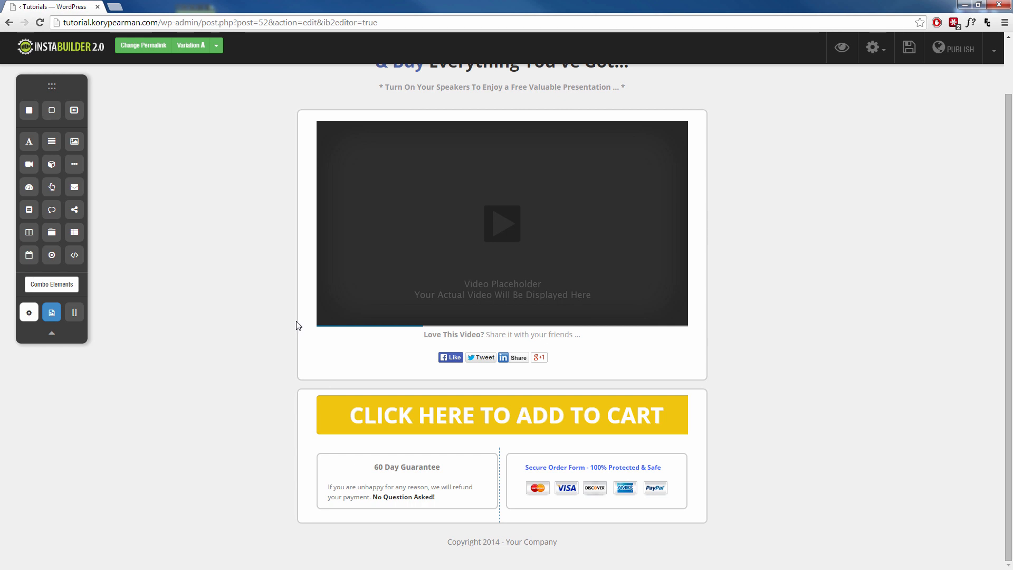
{"action": "scroll", "coordinate": [311, 317], "scroll_direction": "up", "scroll_amount": 1}
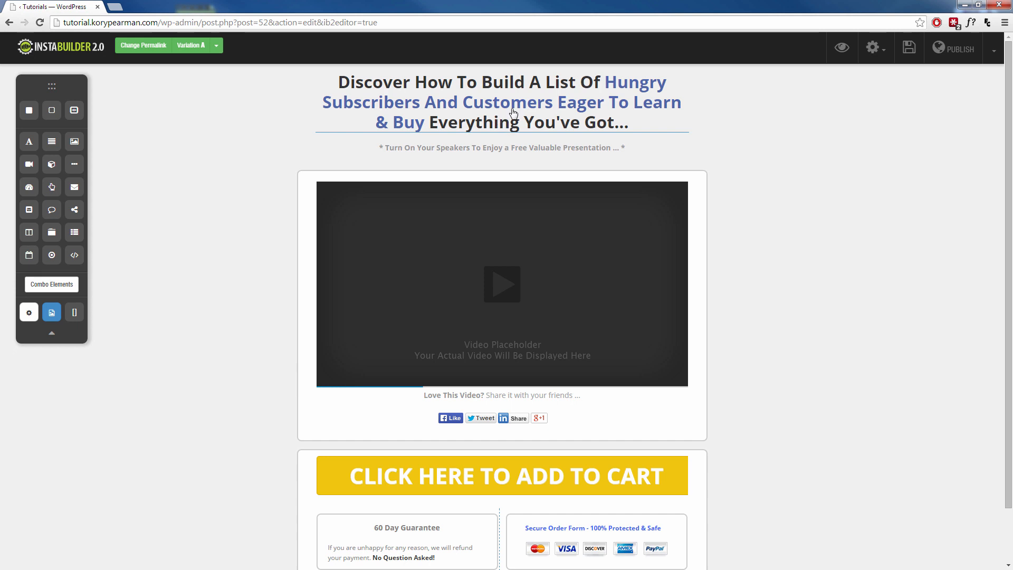
{"action": "mouse_move", "coordinate": [503, 107]}
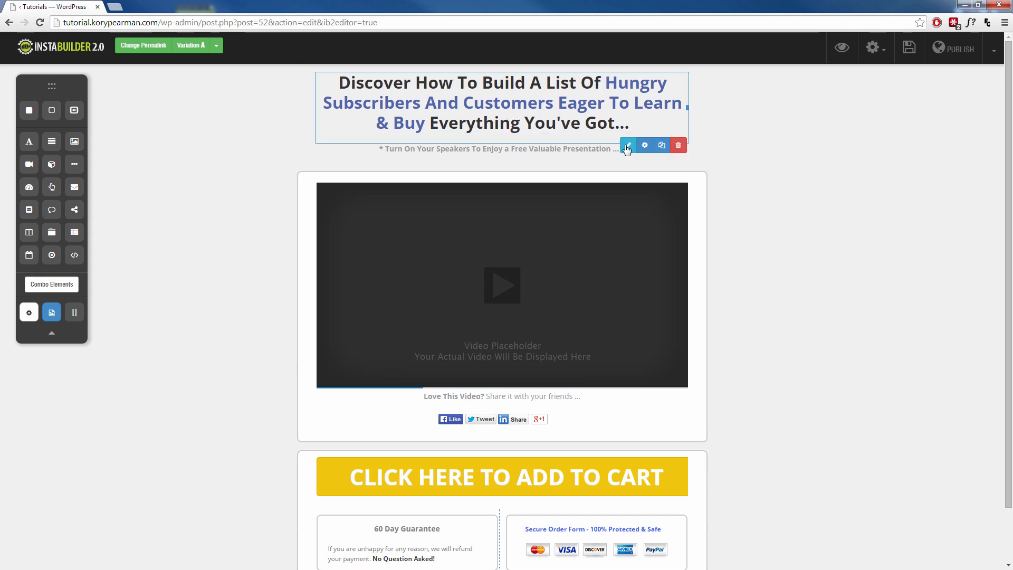
Replace the whole headline with the pasted "Watch the video below… $15,000…" wording.
{"action": "left_click", "coordinate": [627, 149]}
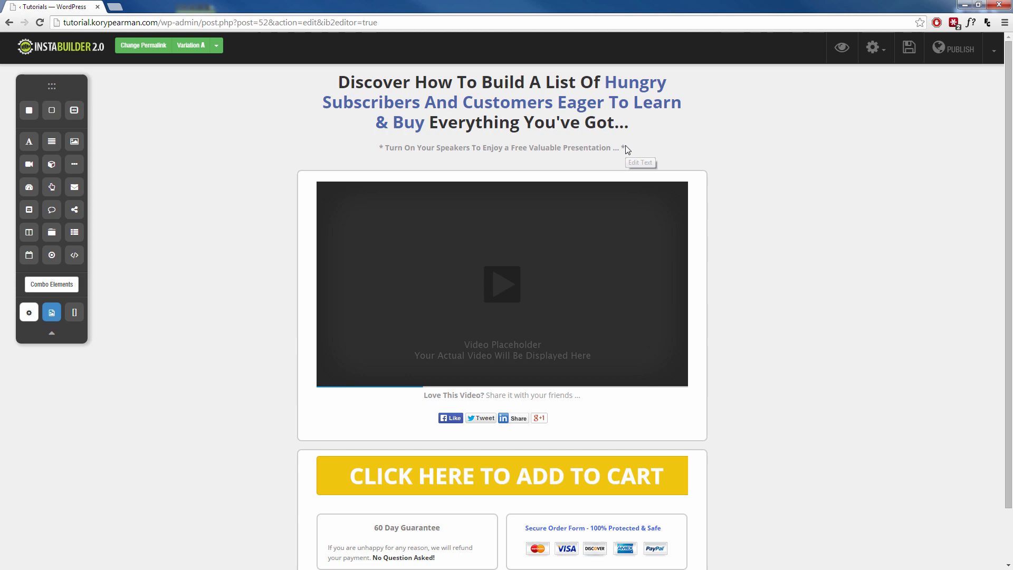
{"action": "left_click_drag", "start_coordinate": [447, 101], "coordinate": [502, 105]}
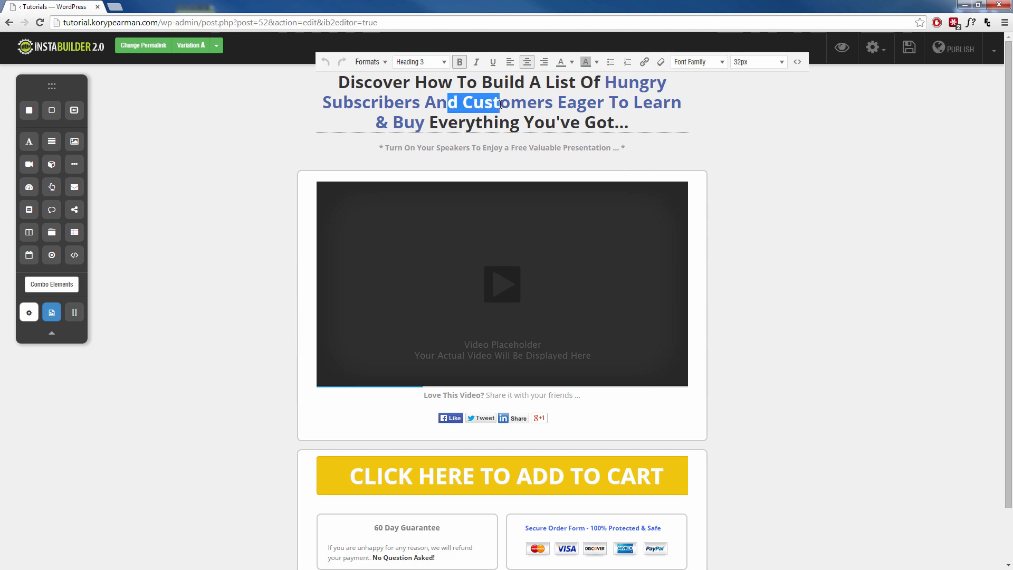
{"action": "left_click", "coordinate": [626, 123]}
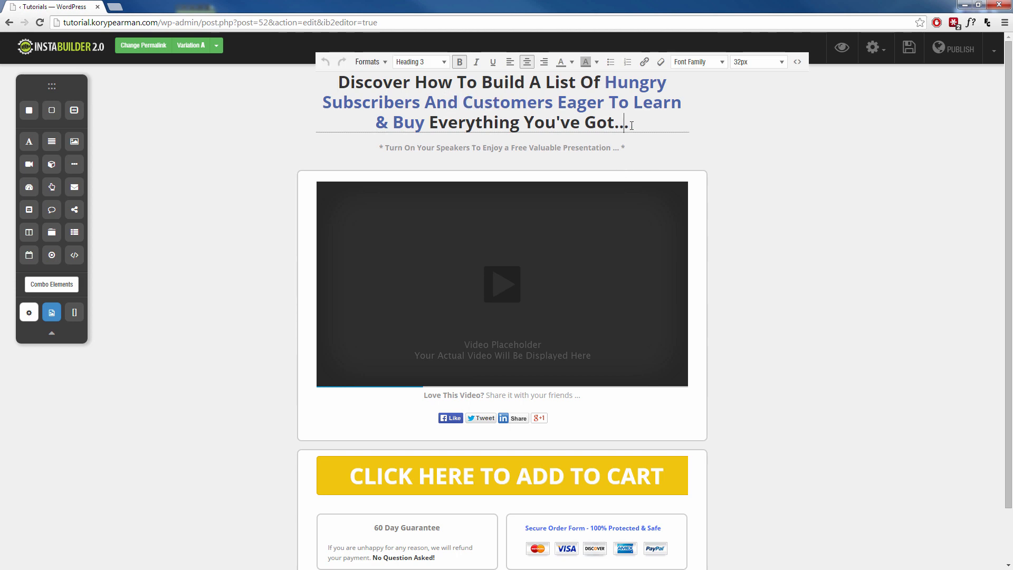
{"action": "key", "text": "ctrl+a"}
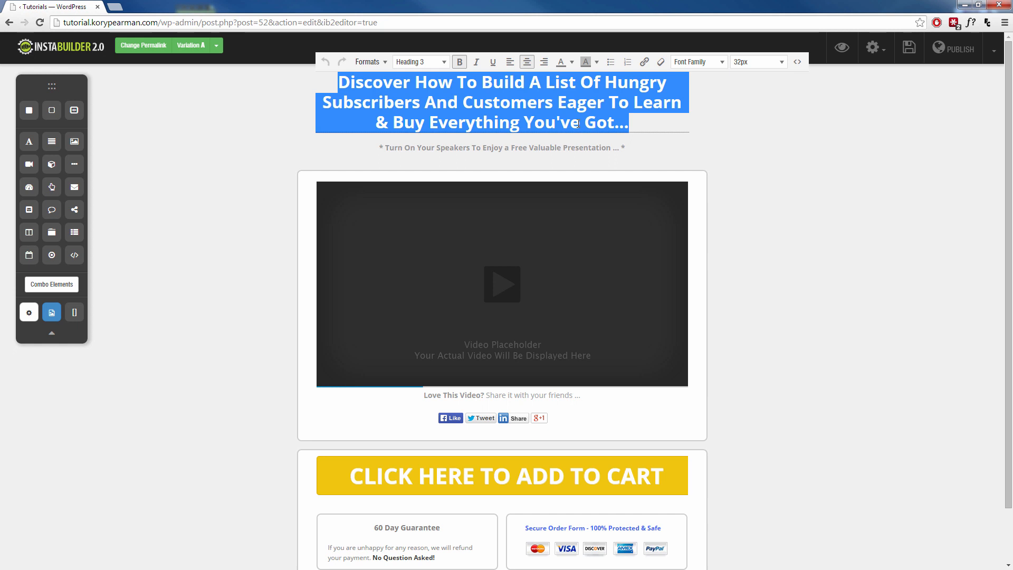
{"action": "type", "text": "Watch the video below to see how I made $15,000 in my first month online!"}
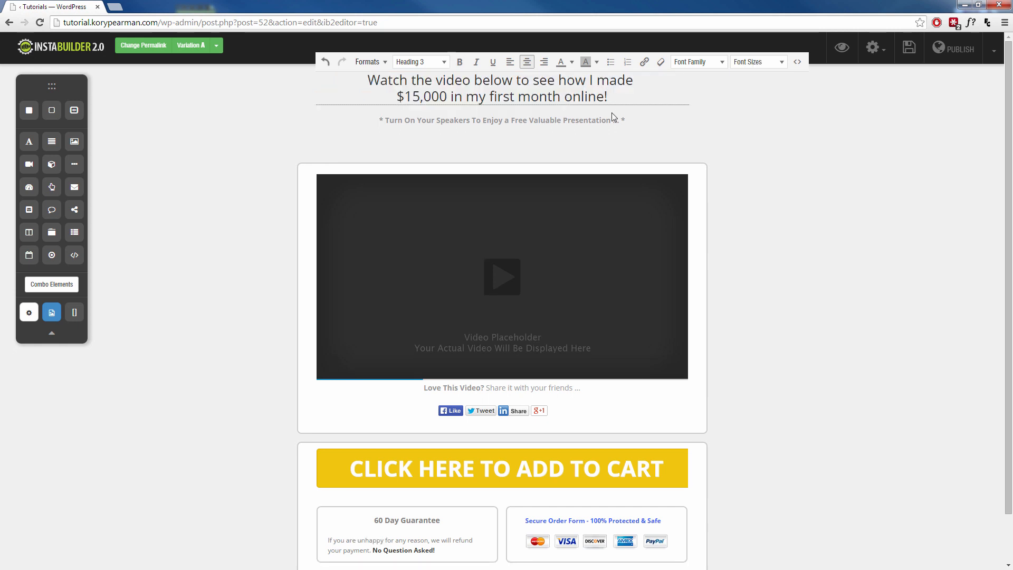
{"action": "left_click", "coordinate": [259, 259]}
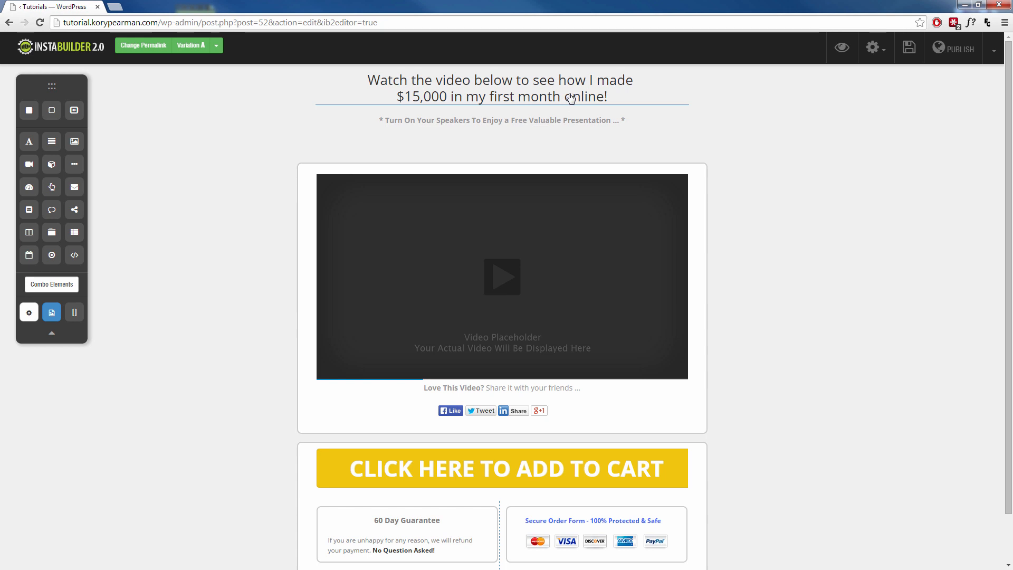
Make the headline a Heading 2 and rebreak its lines after 'to' and 'in'.
{"action": "left_click", "coordinate": [546, 96]}
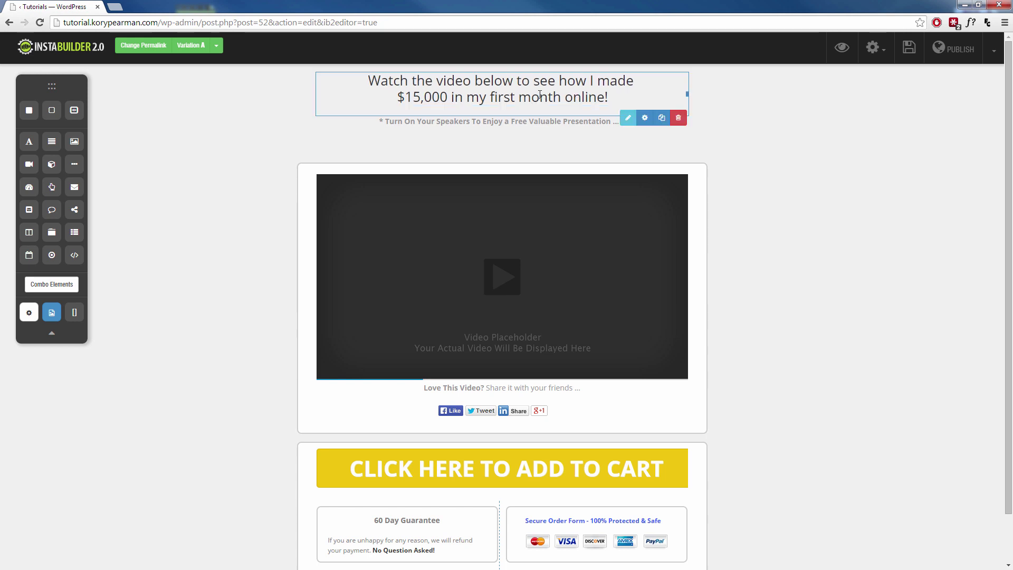
{"action": "left_click", "coordinate": [627, 120]}
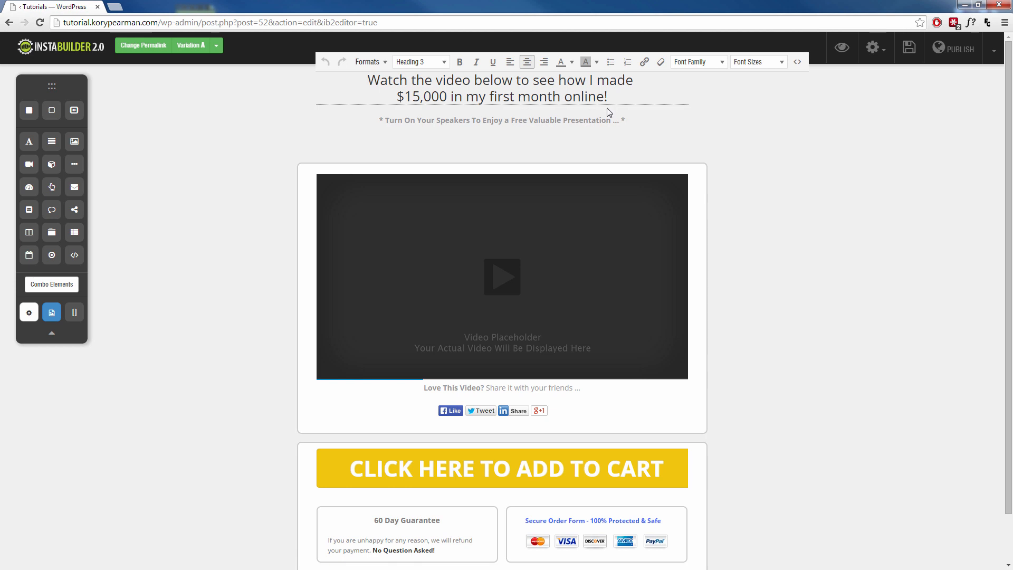
{"action": "mouse_move", "coordinate": [609, 98]}
{"action": "left_mouse_down"}
{"action": "mouse_move", "coordinate": [512, 100]}
{"action": "mouse_move", "coordinate": [369, 80]}
{"action": "left_mouse_up"}
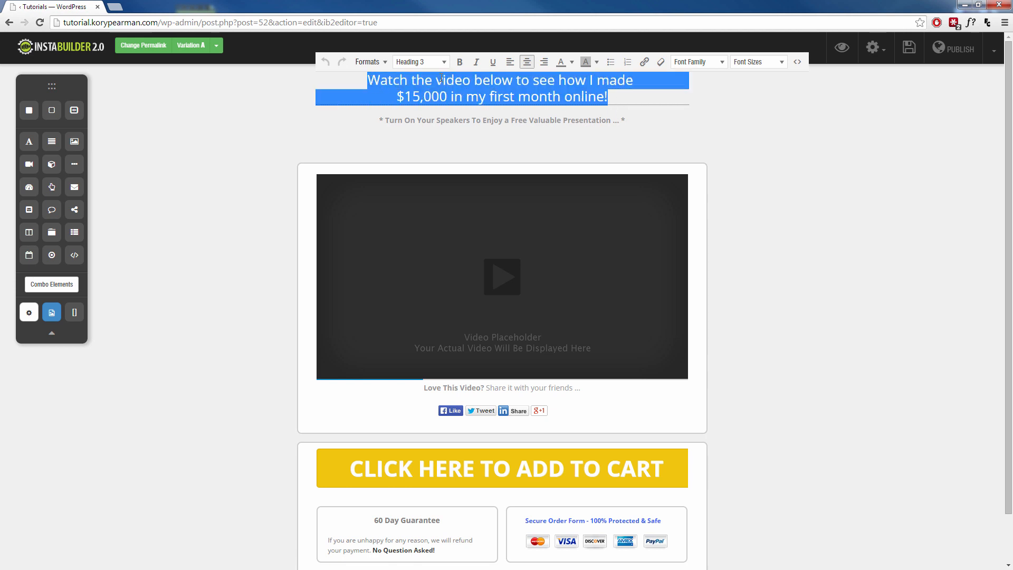
{"action": "left_click", "coordinate": [420, 62]}
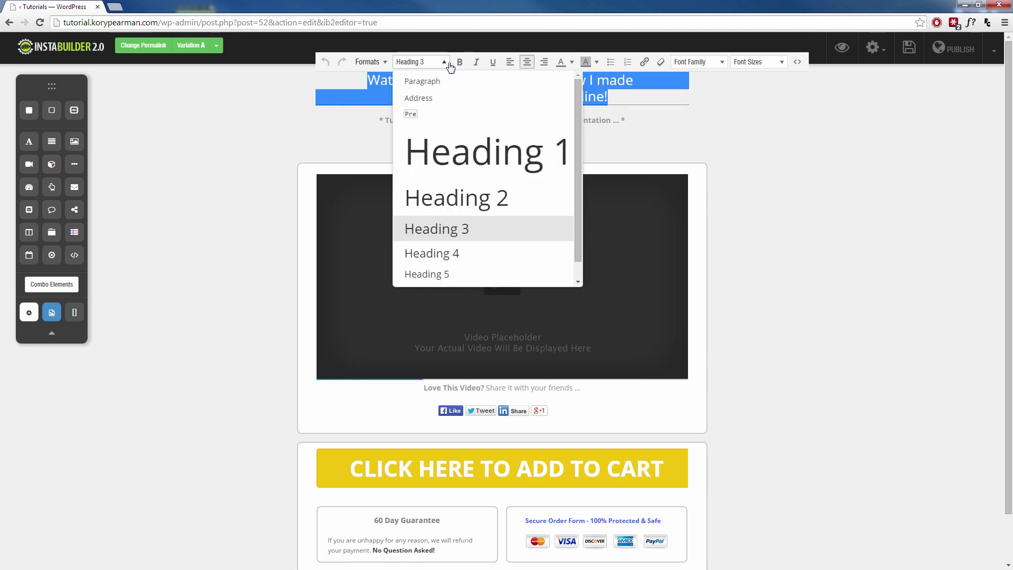
{"action": "left_click", "coordinate": [454, 196]}
{"action": "left_click", "coordinate": [332, 144]}
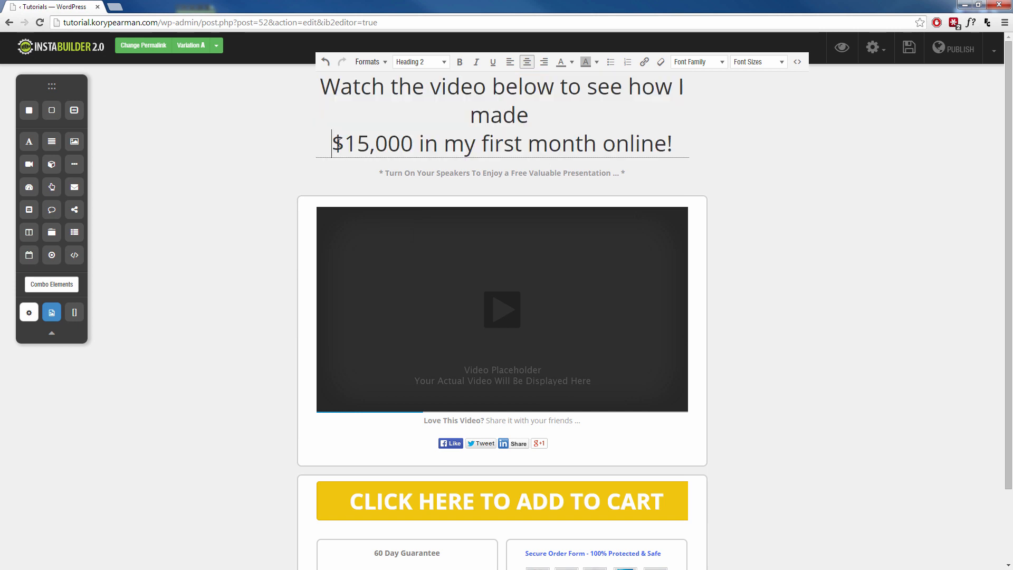
{"action": "key", "text": "BackSpace"}
{"action": "key", "text": "shift+Return"}
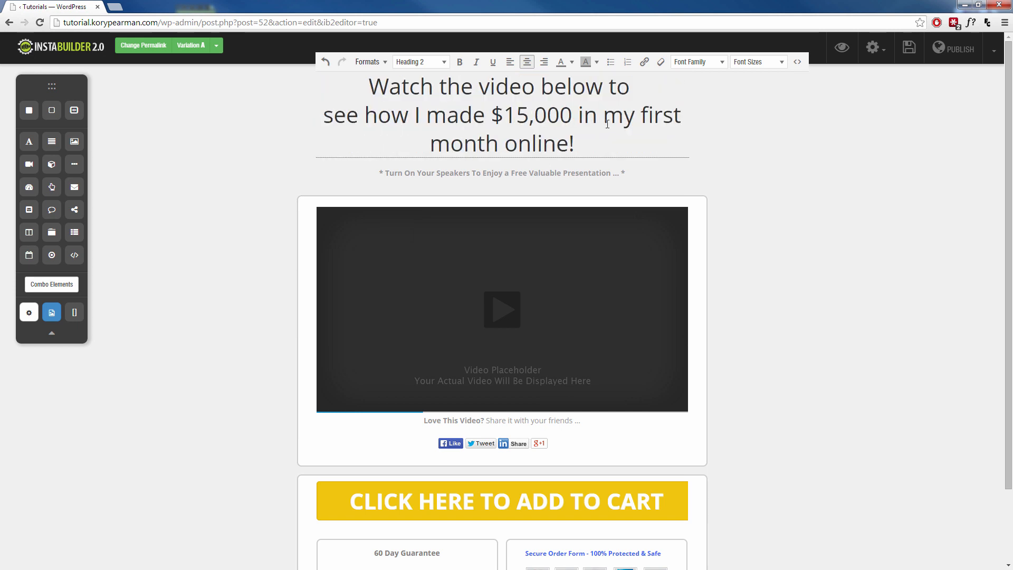
{"action": "key", "text": "shift+Return"}
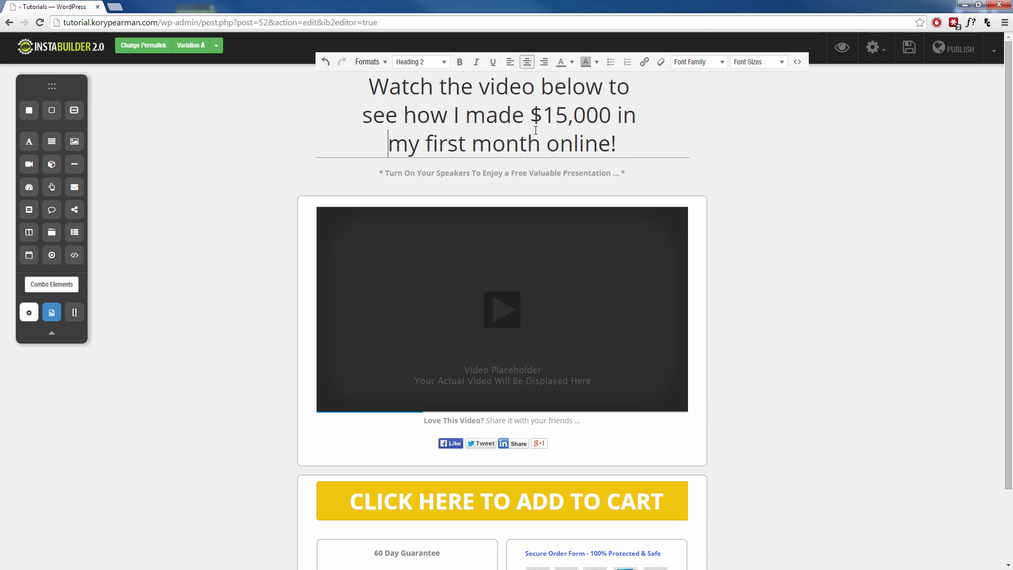
Colour the $15,000 amount red and finish editing the headline.
{"action": "left_click_drag", "start_coordinate": [530, 117], "coordinate": [611, 117]}
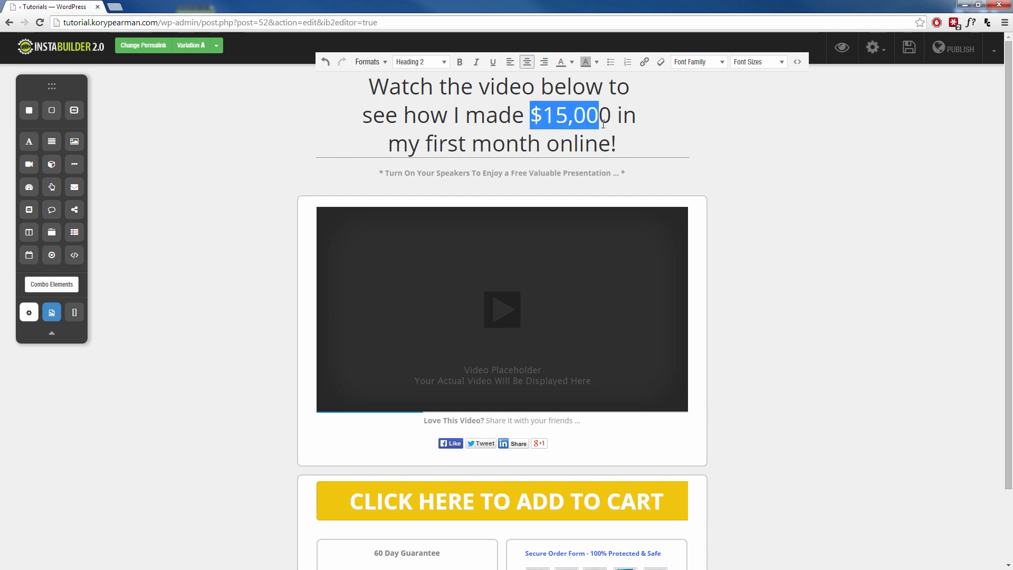
{"action": "left_click", "coordinate": [573, 62]}
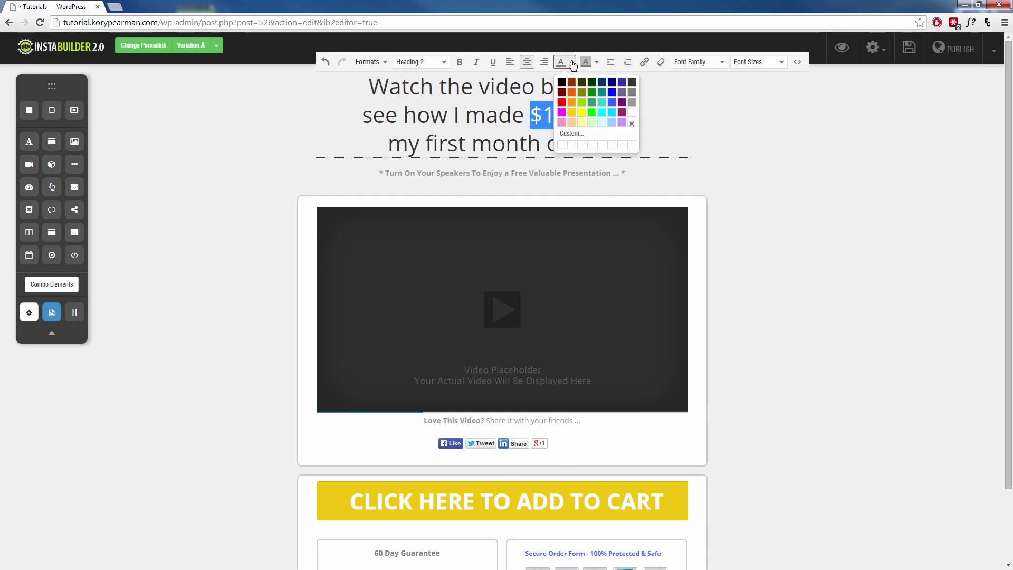
{"action": "left_click", "coordinate": [562, 102]}
{"action": "left_click", "coordinate": [238, 212]}
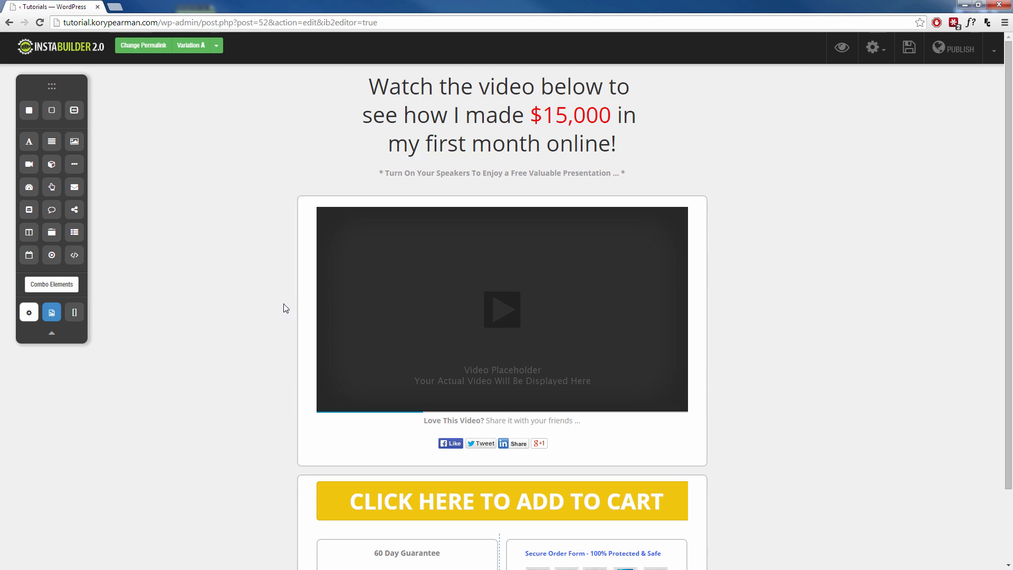
Delete the 'Turn On Your Speakers' reminder line and confirm its removal.
{"action": "left_click", "coordinate": [440, 176]}
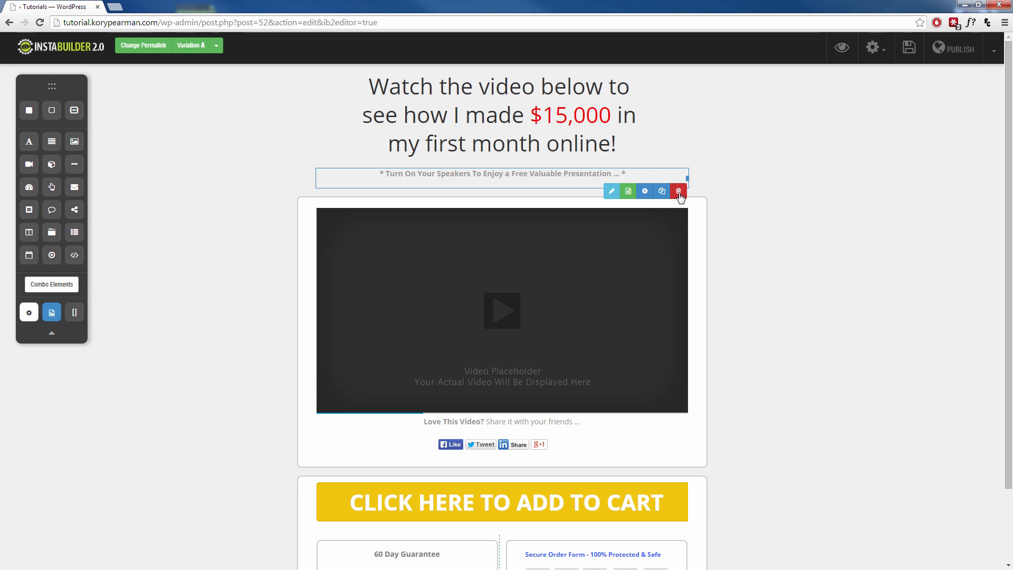
{"action": "left_click", "coordinate": [679, 192]}
{"action": "left_click", "coordinate": [523, 91]}
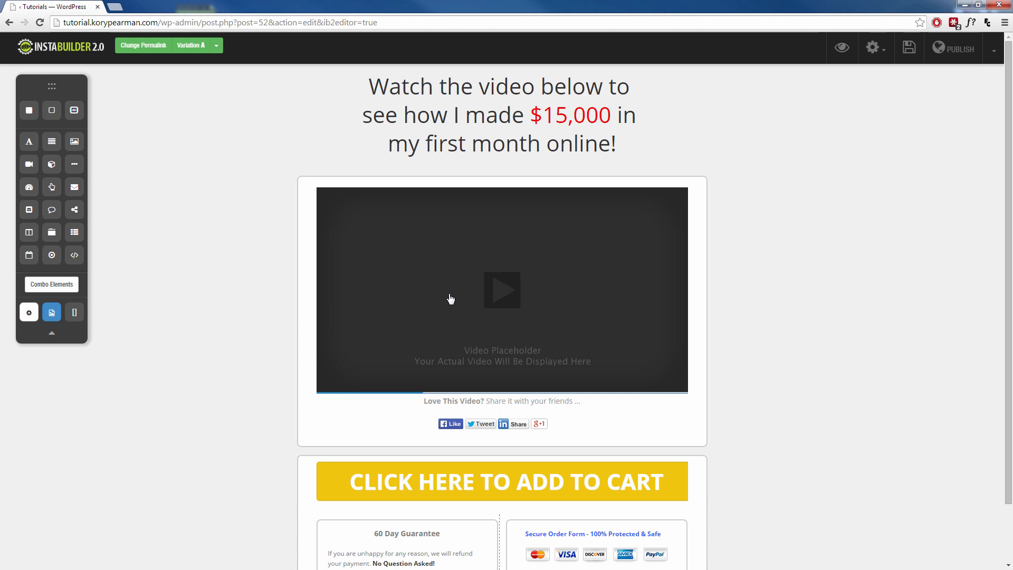
{"action": "mouse_move", "coordinate": [502, 290]}
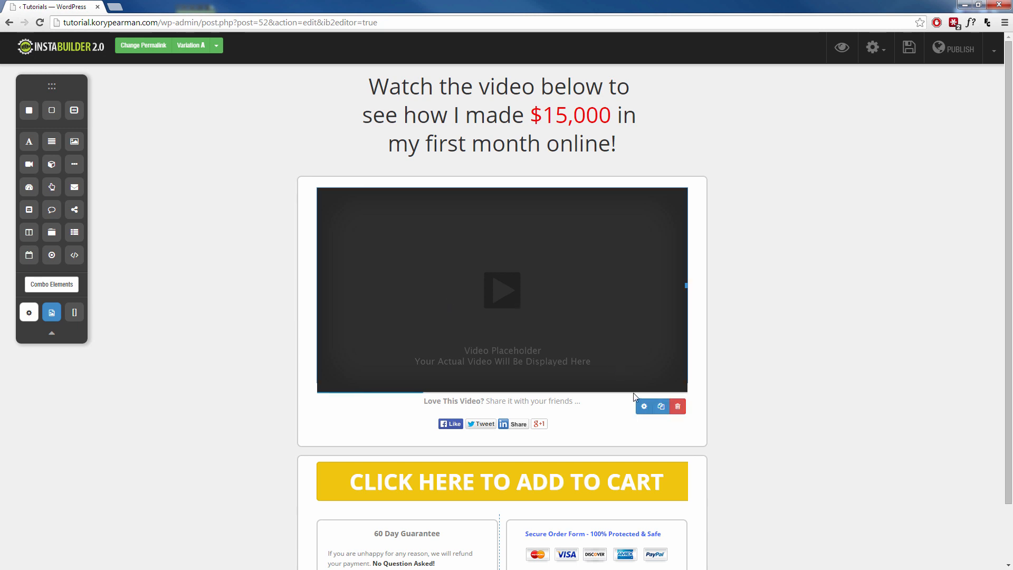
{"action": "left_click", "coordinate": [644, 406]}
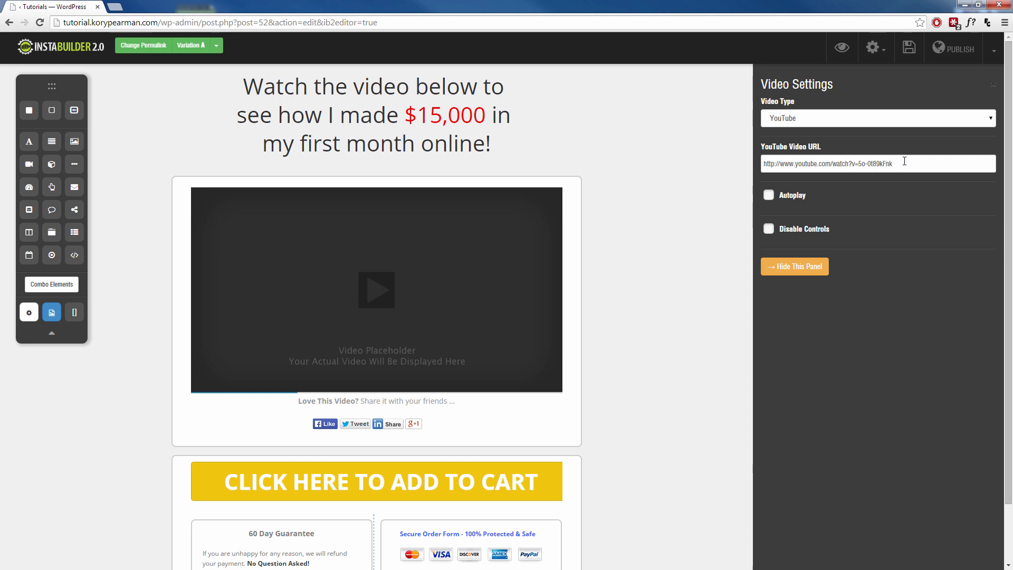
{"action": "left_click", "coordinate": [907, 118]}
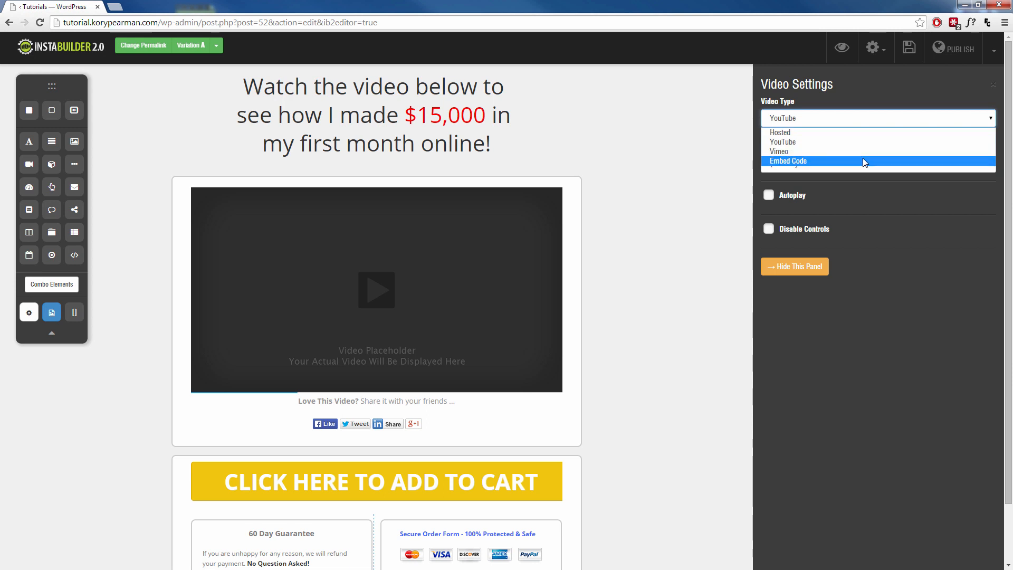
{"action": "left_click", "coordinate": [895, 320]}
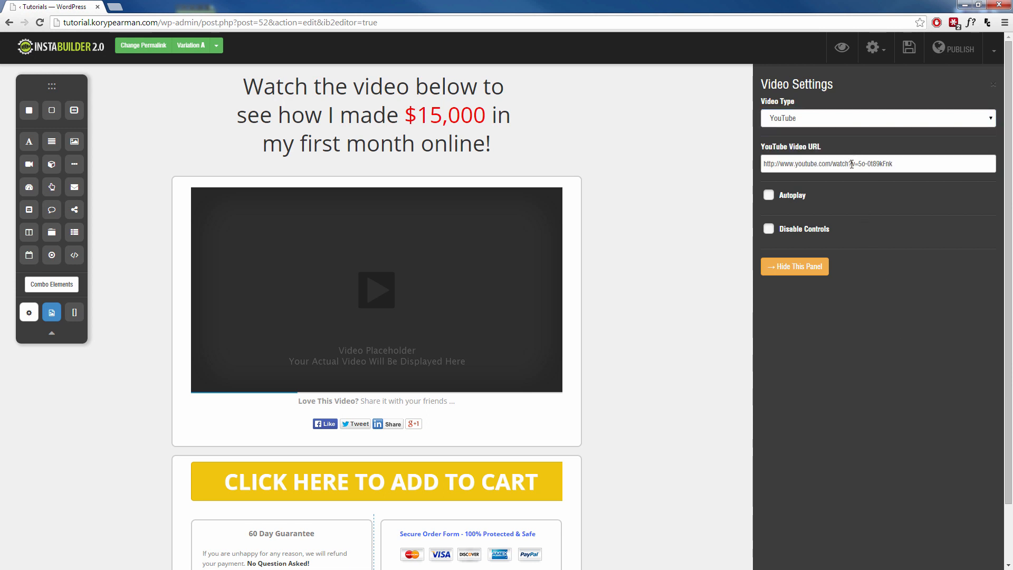
{"action": "left_click", "coordinate": [793, 266]}
{"action": "scroll", "coordinate": [507, 317], "scroll_direction": "down", "scroll_amount": 3}
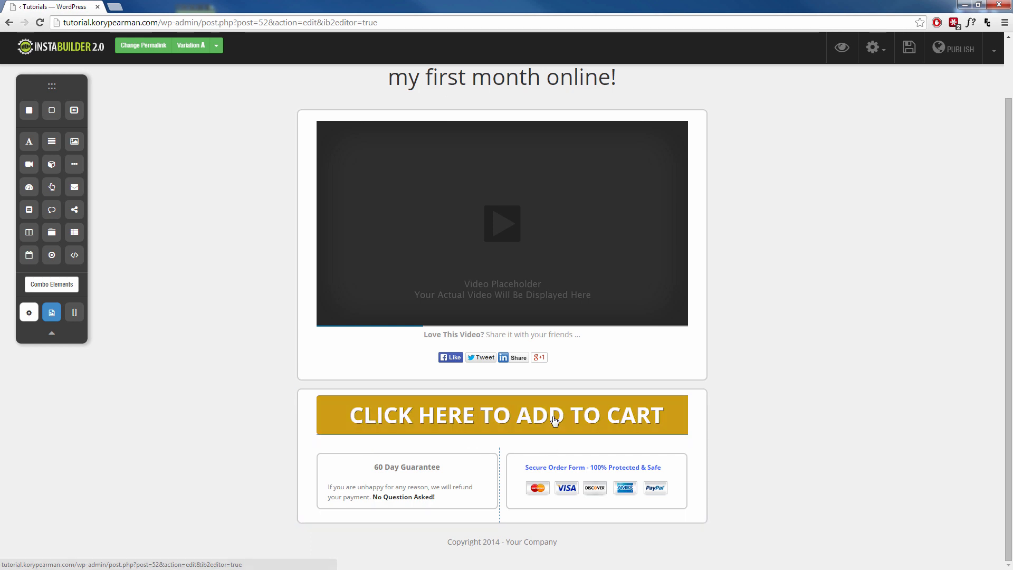
Narrow the Add to Cart button so it sits centred, checking its target link settings.
{"action": "left_click", "coordinate": [542, 415]}
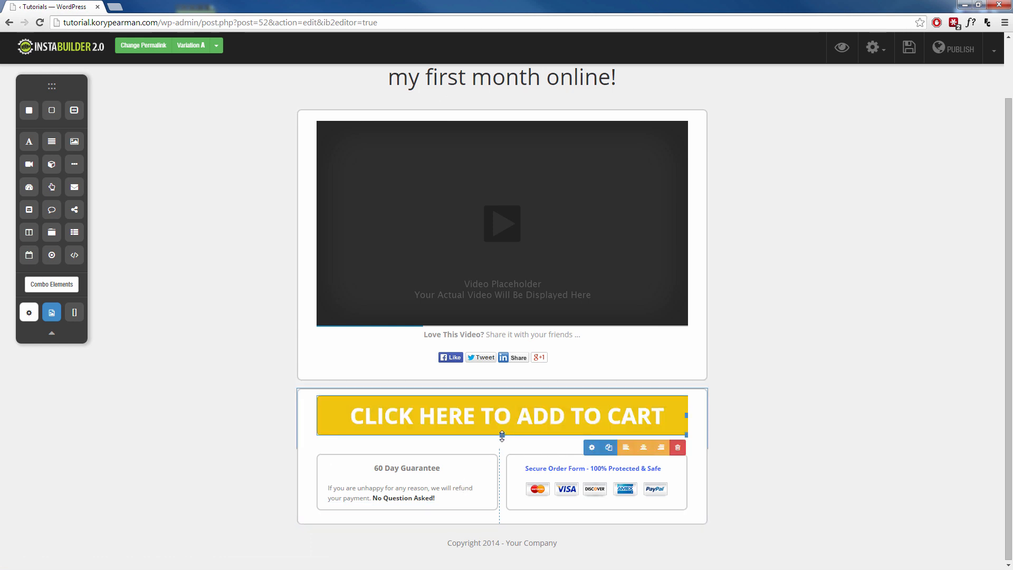
{"action": "mouse_move", "coordinate": [501, 438]}
{"action": "left_mouse_down"}
{"action": "mouse_move", "coordinate": [506, 467]}
{"action": "mouse_move", "coordinate": [503, 445]}
{"action": "left_mouse_up"}
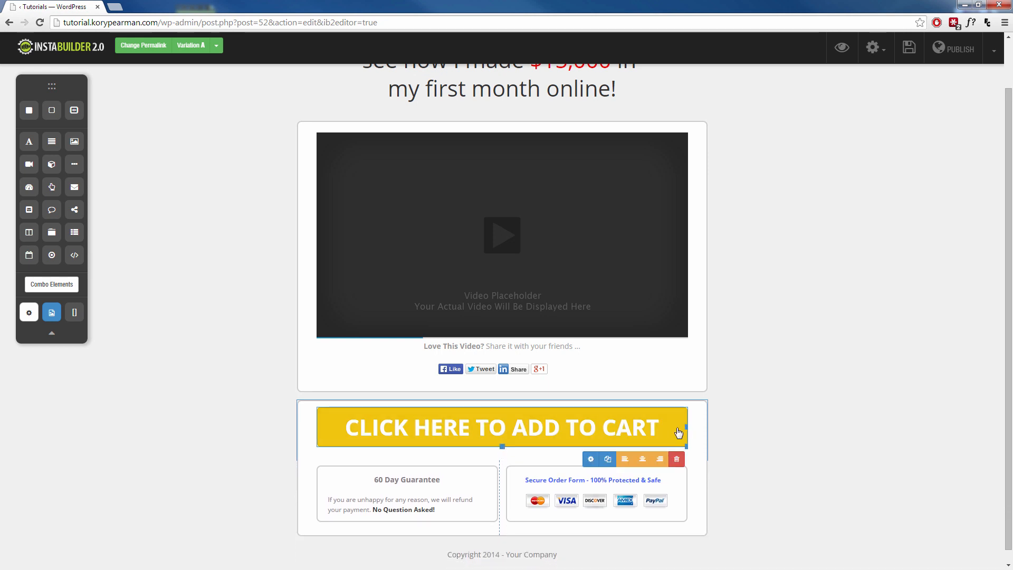
{"action": "left_click_drag", "start_coordinate": [684, 428], "coordinate": [659, 432]}
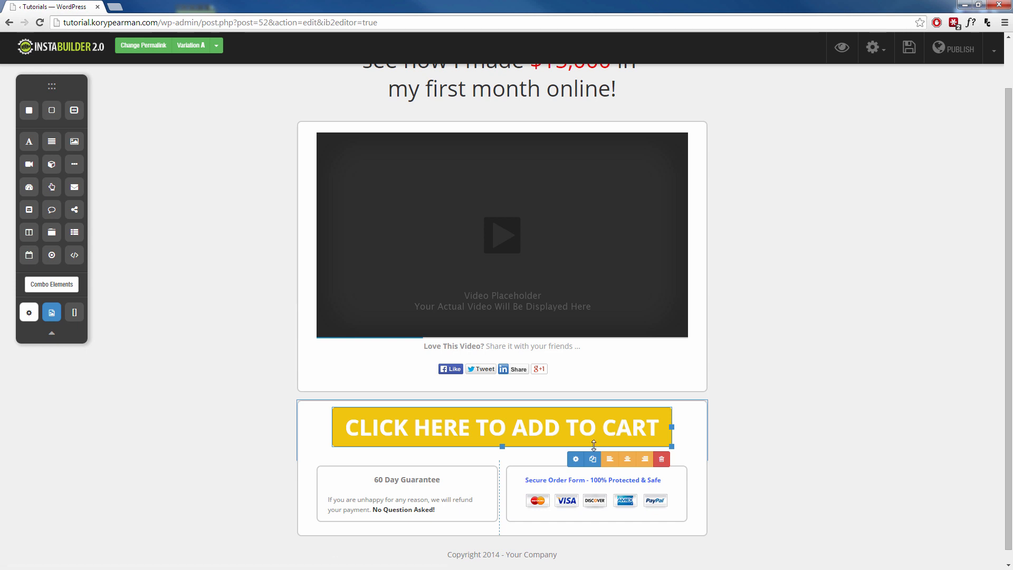
{"action": "left_click", "coordinate": [593, 459]}
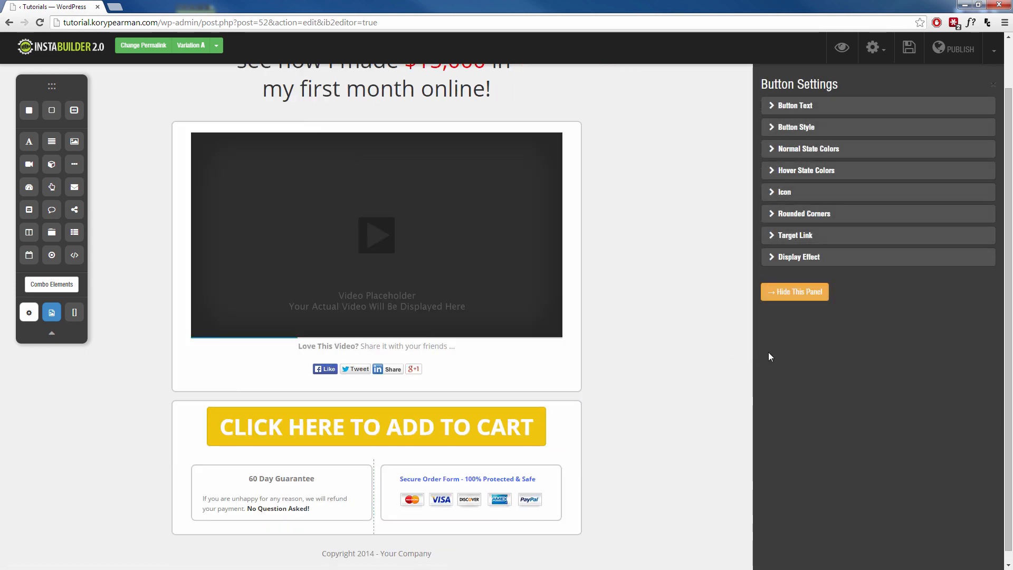
{"action": "left_click", "coordinate": [795, 235]}
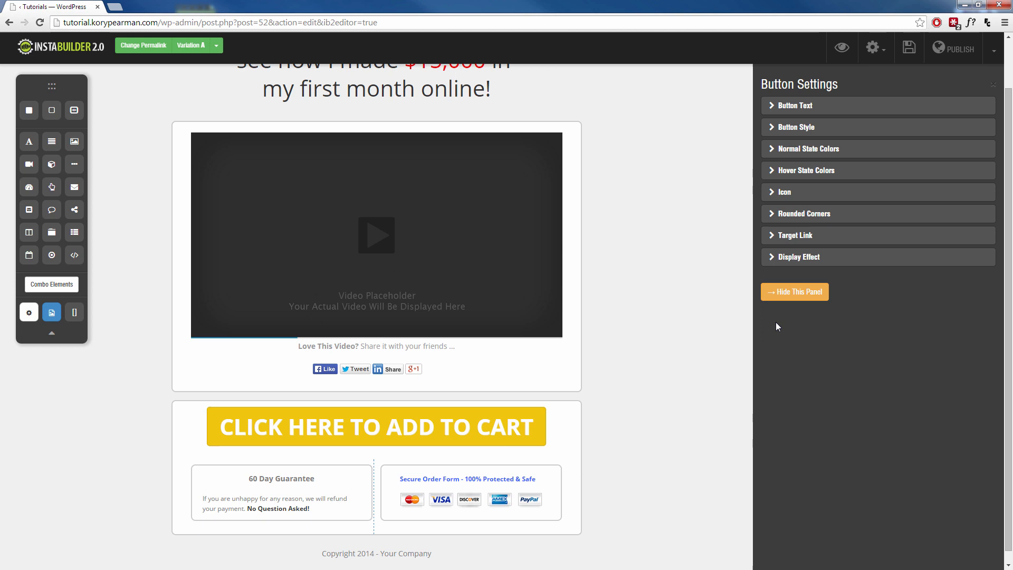
{"action": "left_click", "coordinate": [252, 371]}
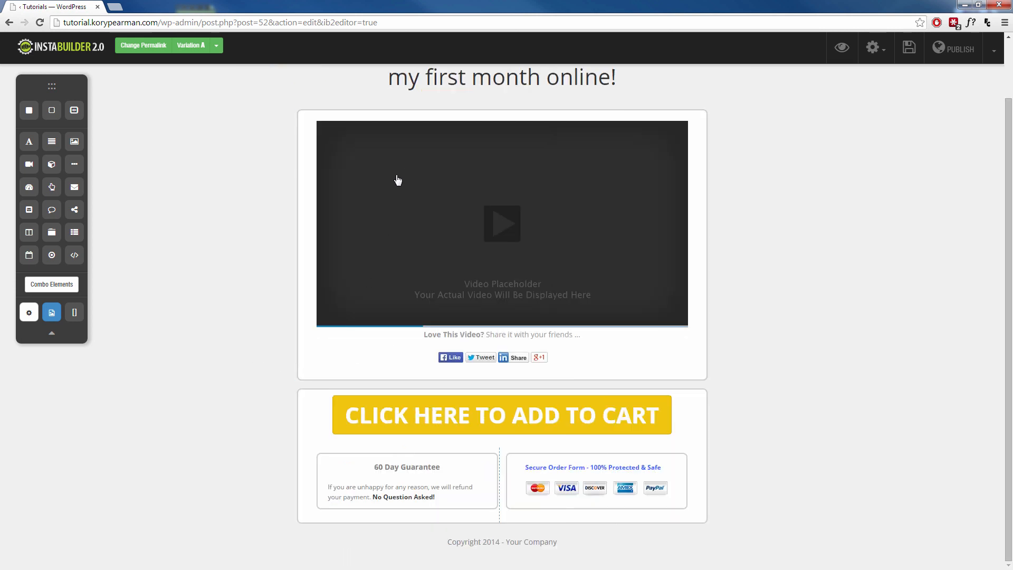
{"action": "scroll", "coordinate": [329, 282], "scroll_direction": "up", "scroll_amount": 1}
{"action": "scroll", "coordinate": [329, 283], "scroll_direction": "down", "scroll_amount": 1}
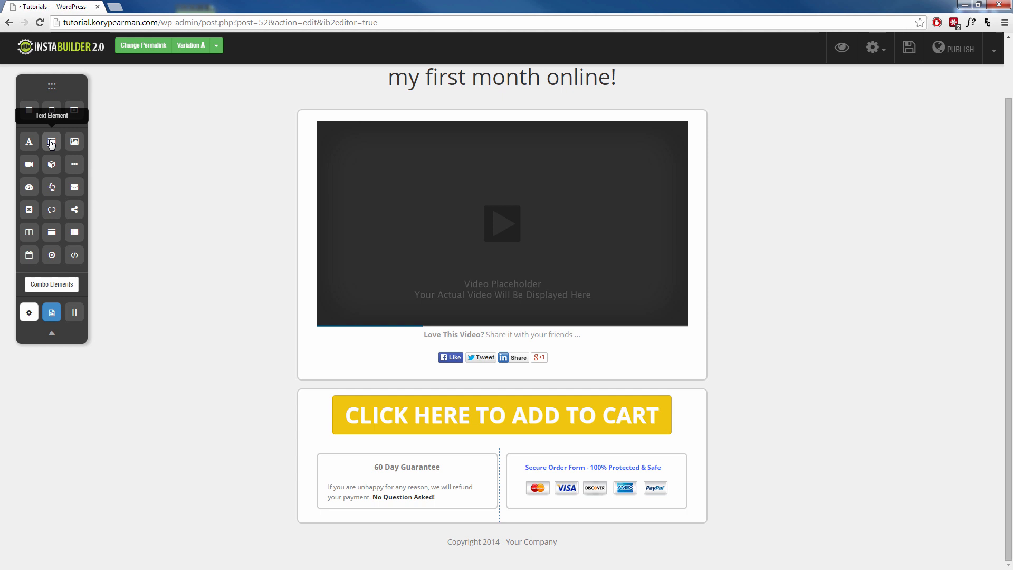
Drop a new text block onto the page below the video's share buttons.
{"action": "left_click_drag", "start_coordinate": [52, 142], "coordinate": [499, 386]}
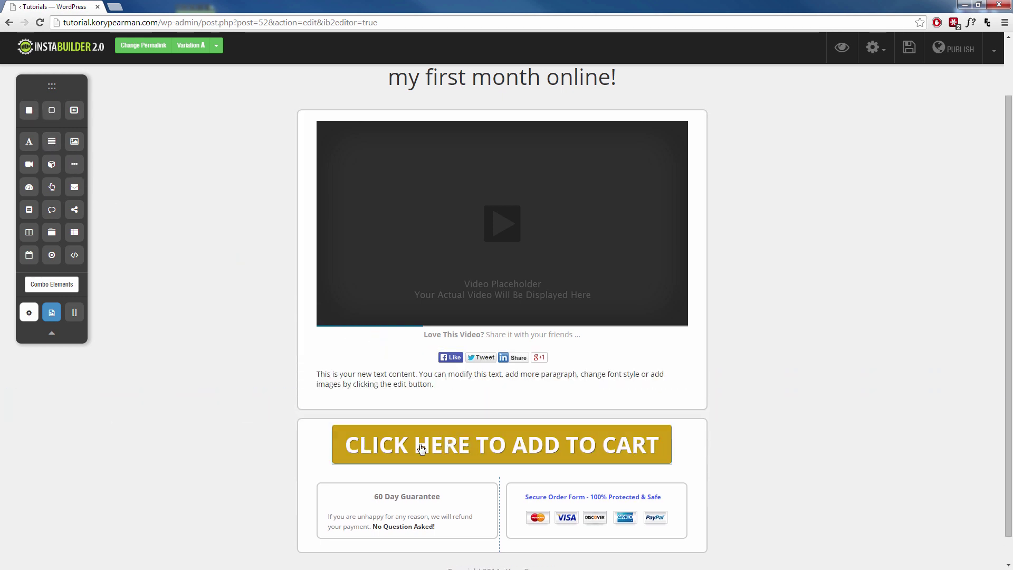
{"action": "left_click", "coordinate": [417, 386]}
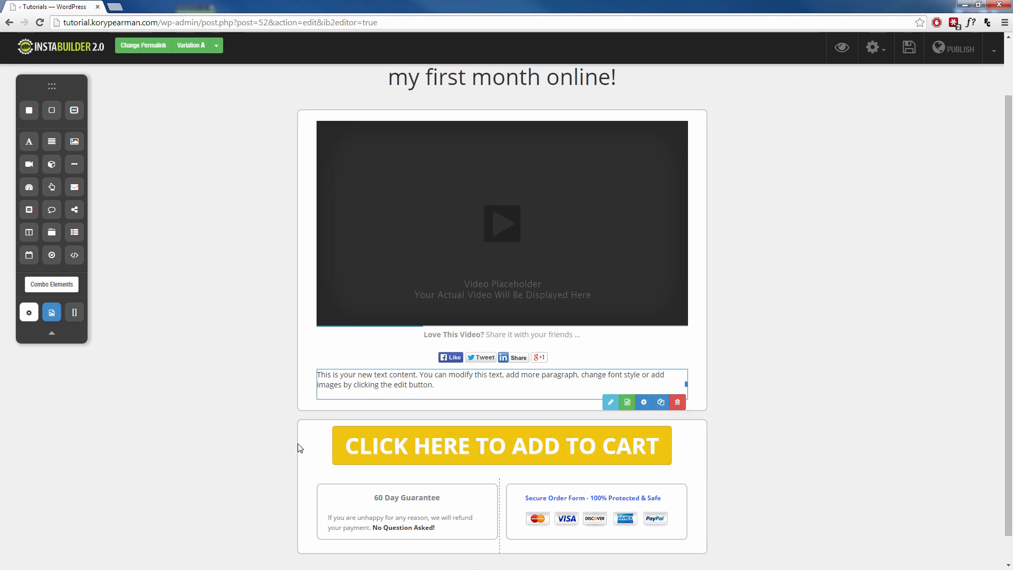
{"action": "left_click", "coordinate": [255, 397]}
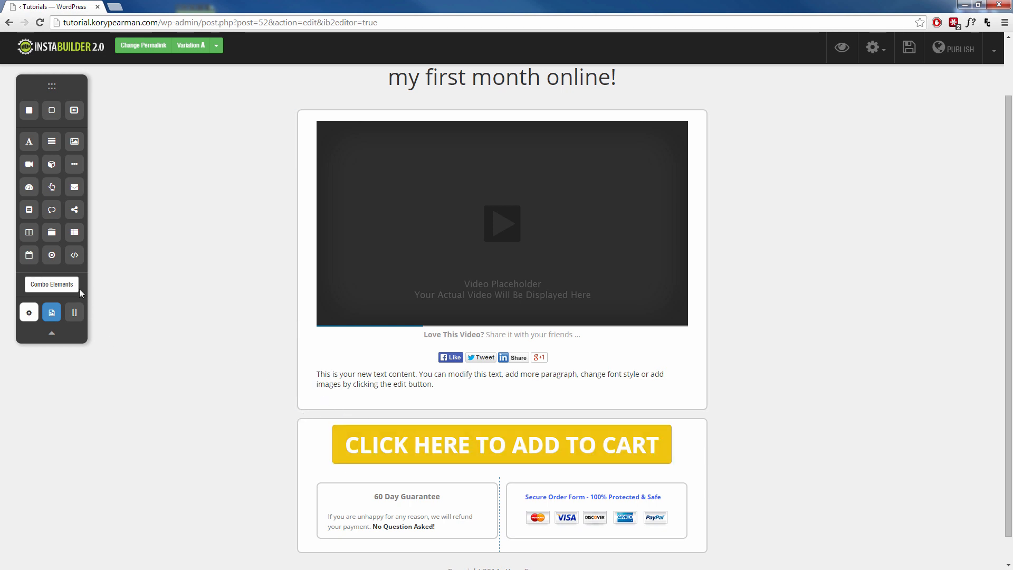
Place a columns section below the new text and adjust it to two columns.
{"action": "left_click_drag", "start_coordinate": [29, 232], "coordinate": [424, 425]}
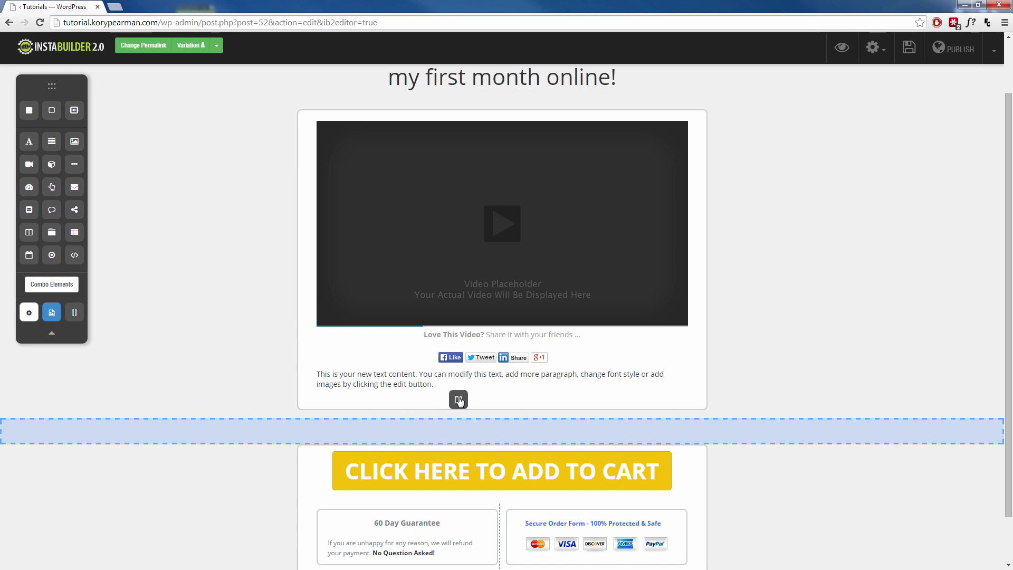
{"action": "left_click_drag", "start_coordinate": [424, 425], "coordinate": [466, 398]}
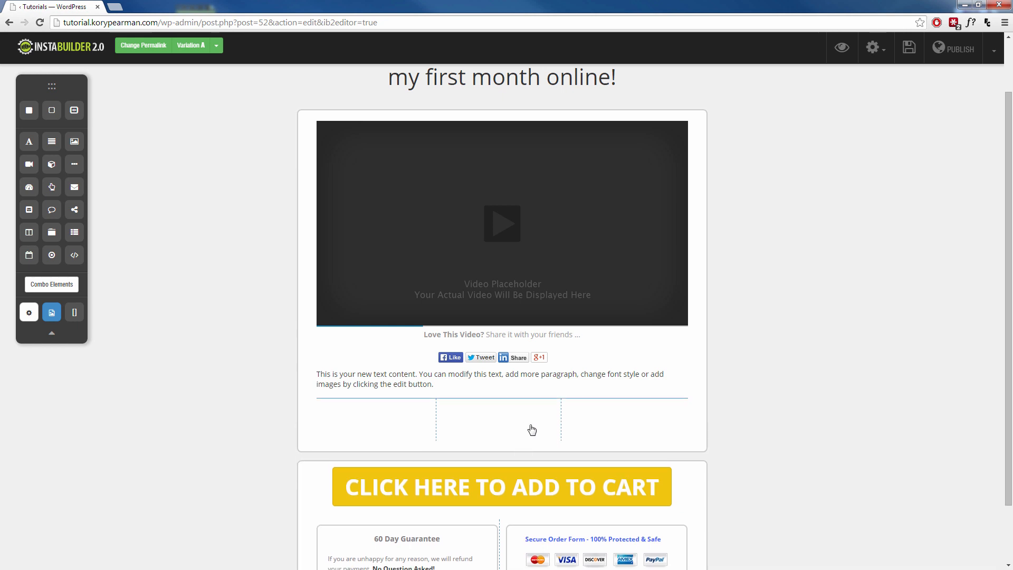
{"action": "mouse_move", "coordinate": [502, 419]}
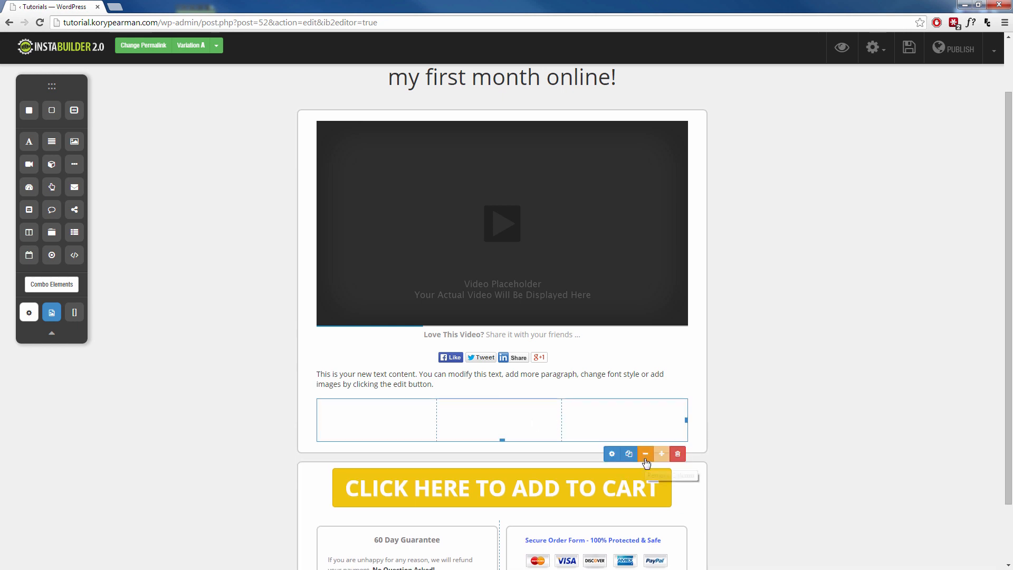
{"action": "left_click", "coordinate": [646, 455]}
{"action": "left_click", "coordinate": [646, 456]}
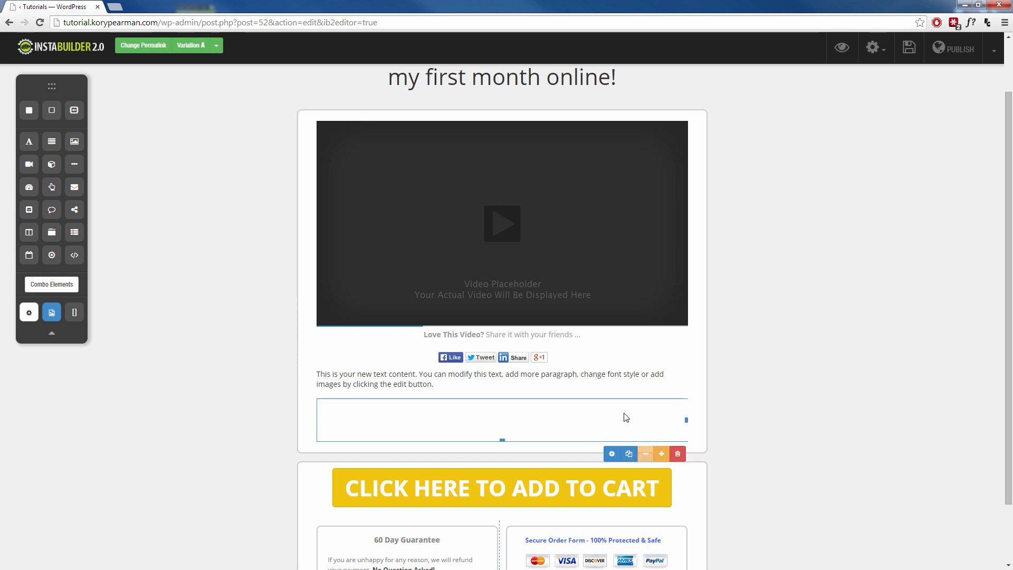
{"action": "left_click", "coordinate": [662, 453]}
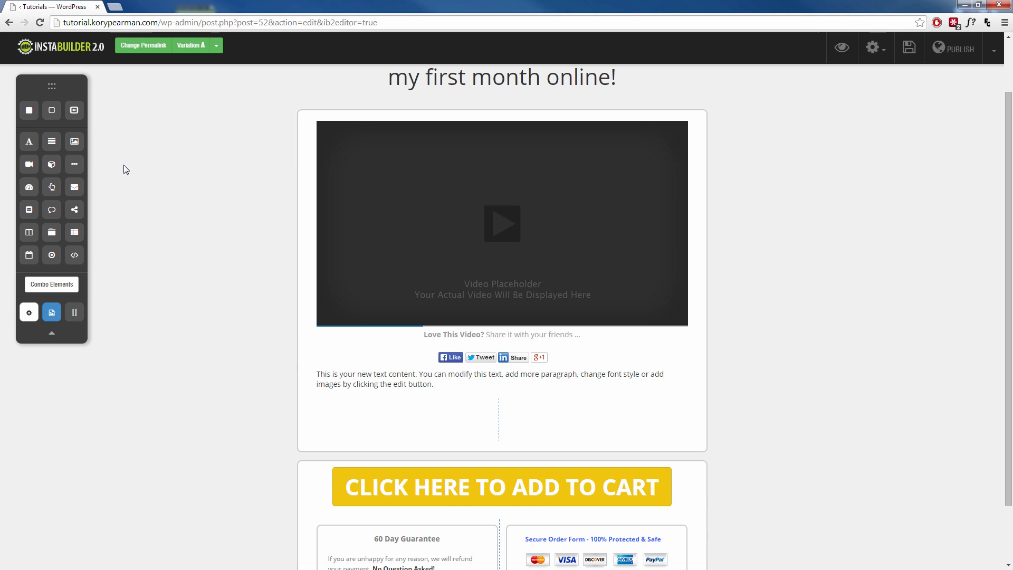
Add a slightly smaller image placeholder to the left column and a duplicate in the right column.
{"action": "mouse_move", "coordinate": [74, 141]}
{"action": "left_mouse_down"}
{"action": "mouse_move", "coordinate": [297, 410]}
{"action": "mouse_move", "coordinate": [418, 414]}
{"action": "left_mouse_up"}
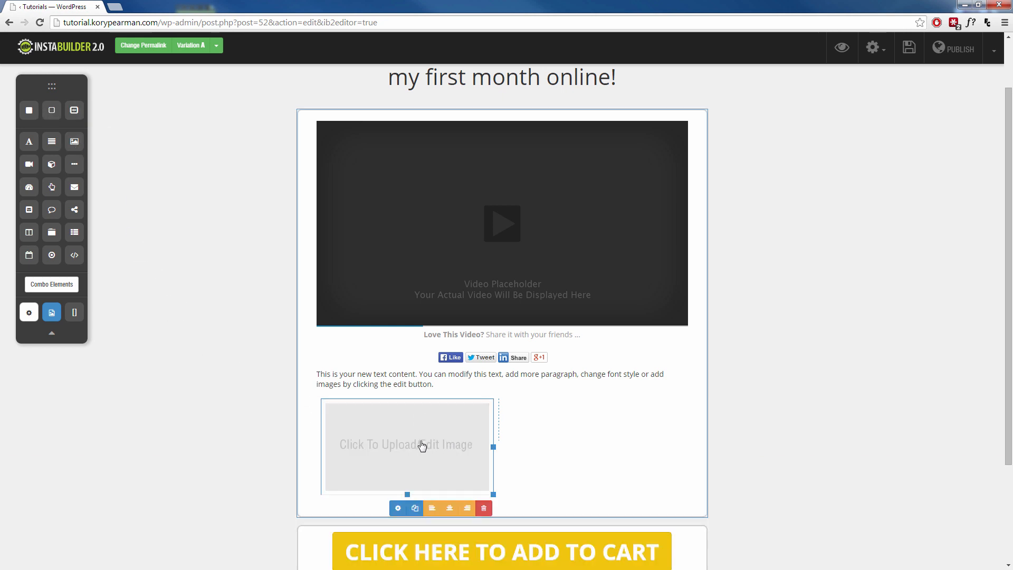
{"action": "left_click_drag", "start_coordinate": [493, 494], "coordinate": [452, 449]}
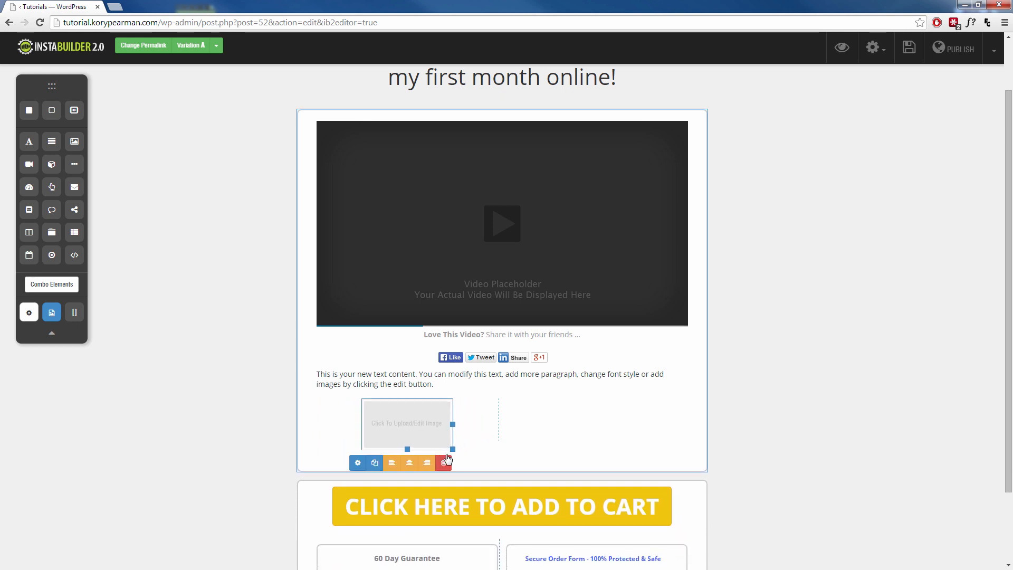
{"action": "left_click", "coordinate": [375, 462]}
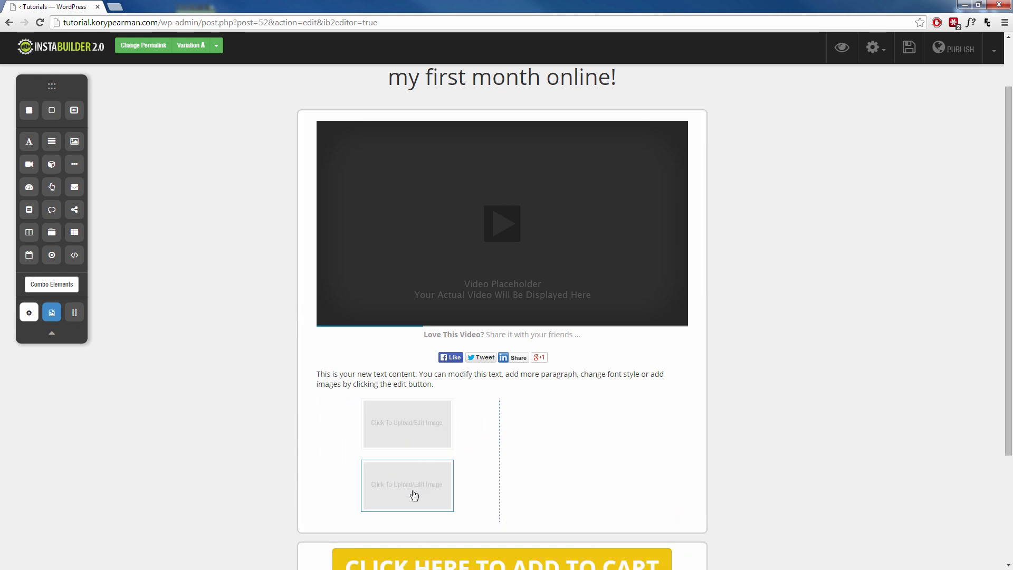
{"action": "left_click_drag", "start_coordinate": [414, 496], "coordinate": [578, 428]}
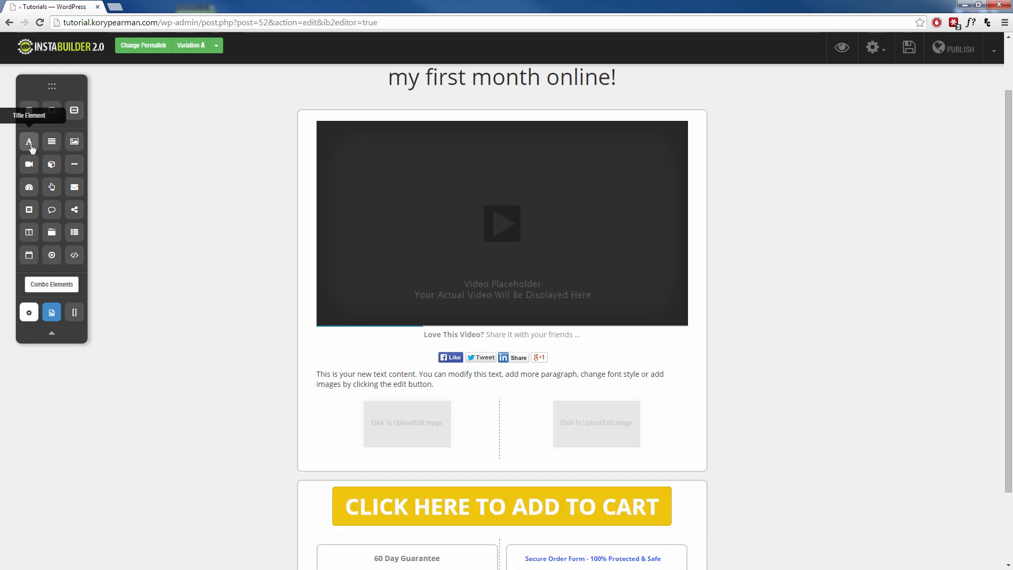
Add a title above the left image and make it a centred Heading 6.
{"action": "left_click_drag", "start_coordinate": [29, 144], "coordinate": [404, 418]}
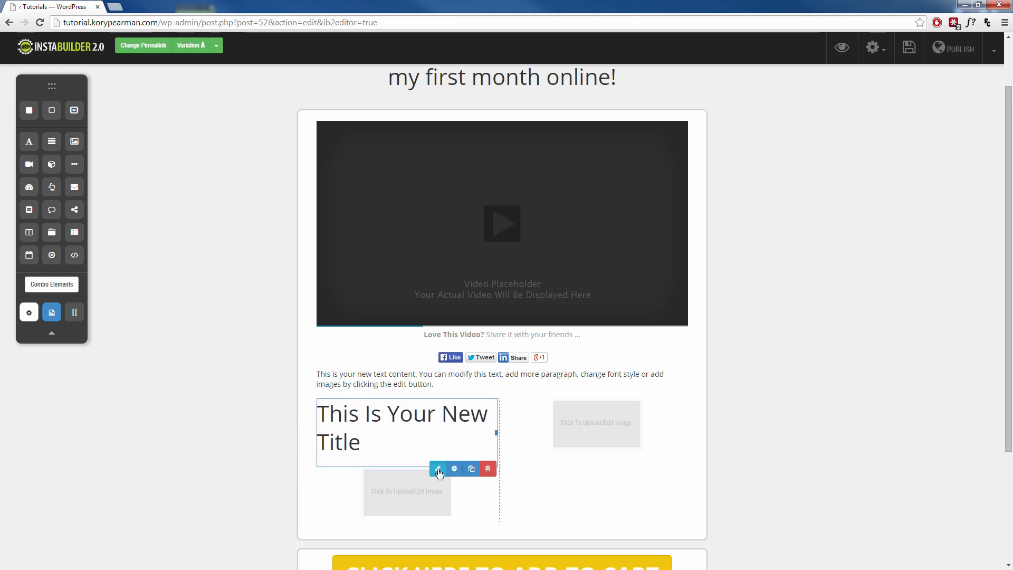
{"action": "left_click", "coordinate": [438, 470]}
{"action": "triple_click", "coordinate": [371, 422]}
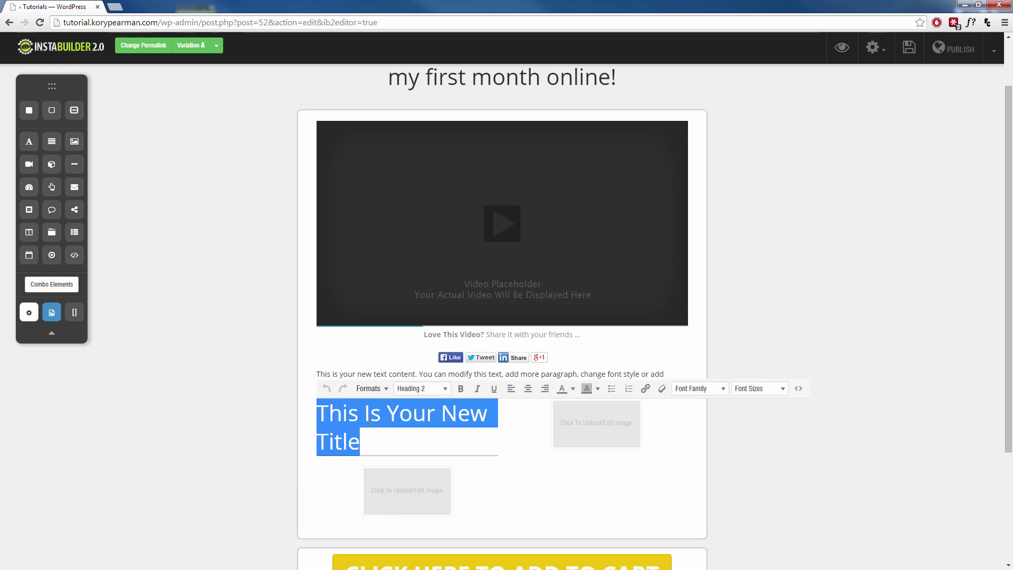
{"action": "left_click", "coordinate": [445, 389]}
{"action": "left_click", "coordinate": [444, 371]}
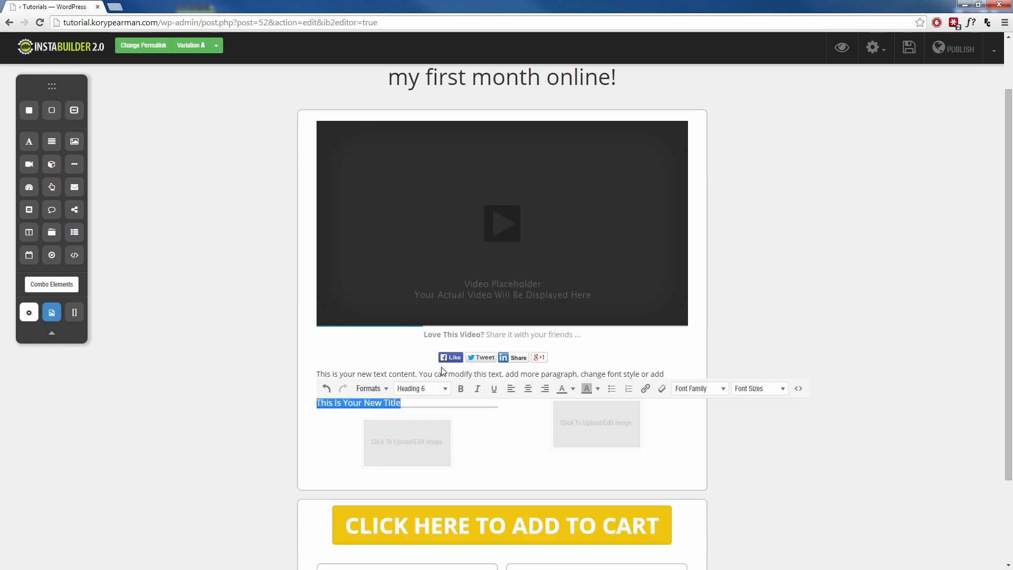
{"action": "left_click", "coordinate": [527, 389]}
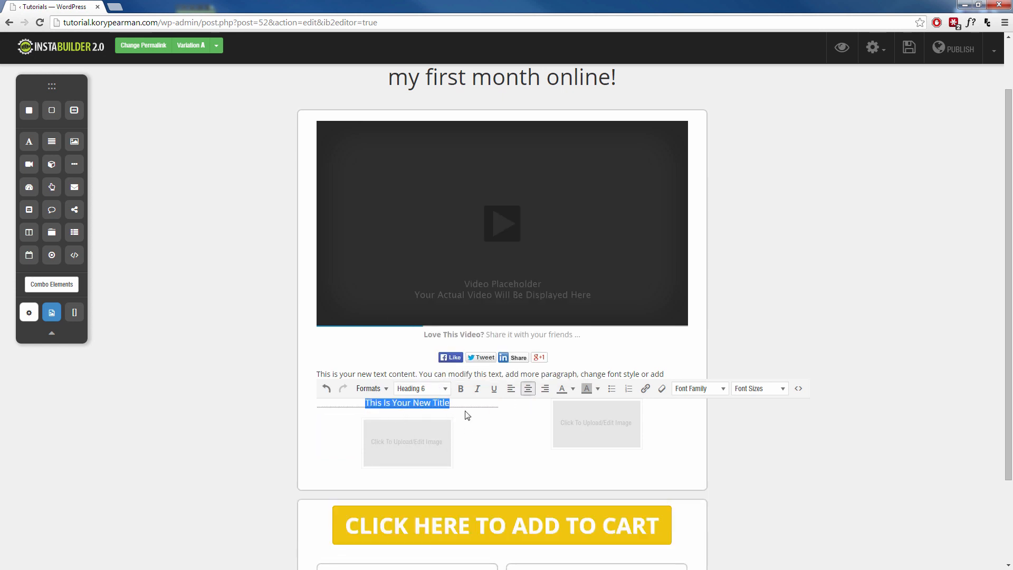
{"action": "left_click", "coordinate": [247, 432]}
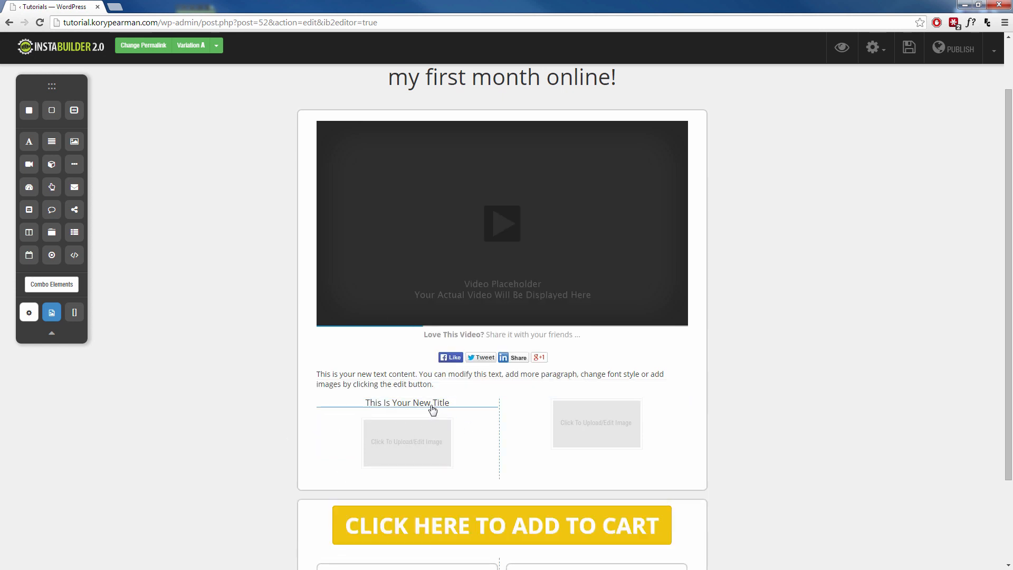
{"action": "mouse_move", "coordinate": [408, 407]}
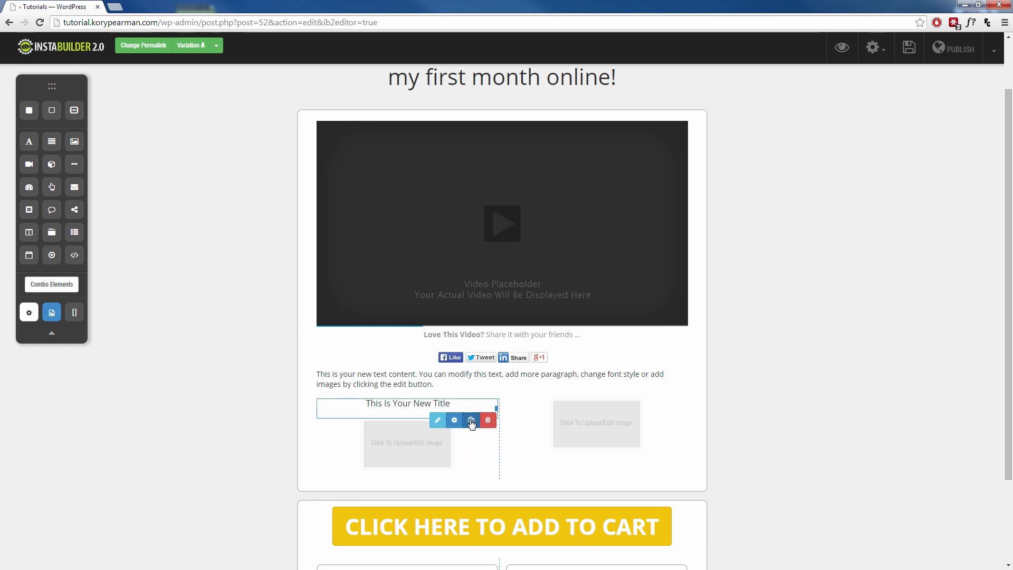
Duplicate the title and move the copy above the right column's image.
{"action": "left_click", "coordinate": [471, 421]}
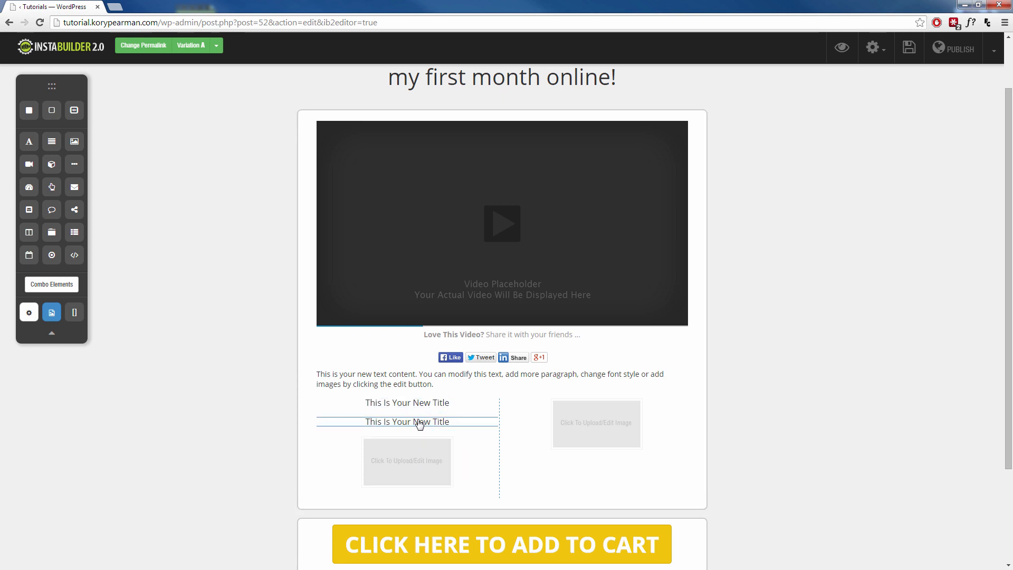
{"action": "left_click_drag", "start_coordinate": [419, 424], "coordinate": [601, 404]}
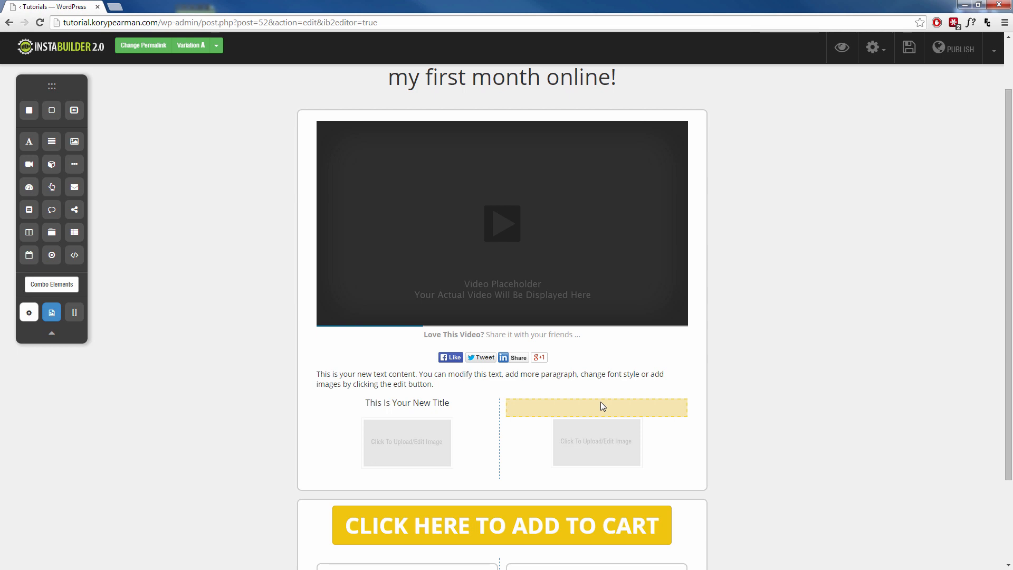
{"action": "scroll", "coordinate": [207, 448], "scroll_direction": "down", "scroll_amount": 3}
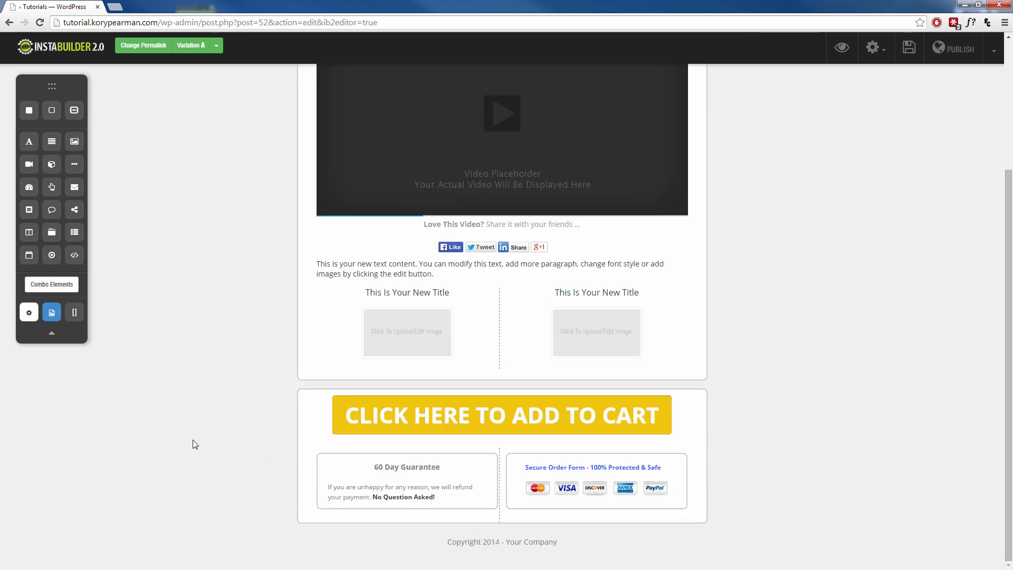
{"action": "scroll", "coordinate": [193, 439], "scroll_direction": "up", "scroll_amount": 2}
{"action": "scroll", "coordinate": [194, 439], "scroll_direction": "up", "scroll_amount": 2}
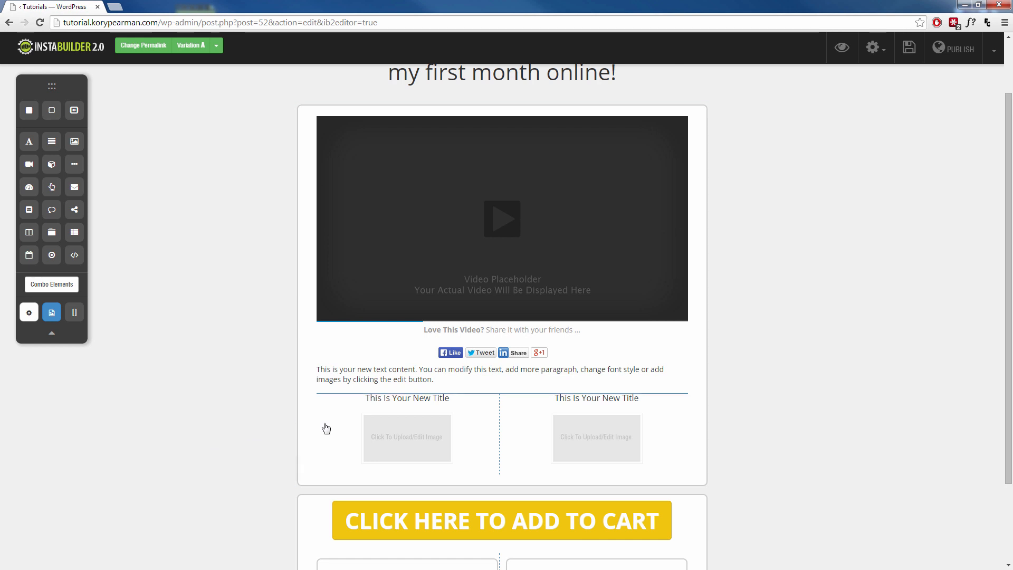
Delete the placeholder paragraph below the video and confirm its removal.
{"action": "left_click", "coordinate": [391, 383]}
{"action": "left_click", "coordinate": [679, 399]}
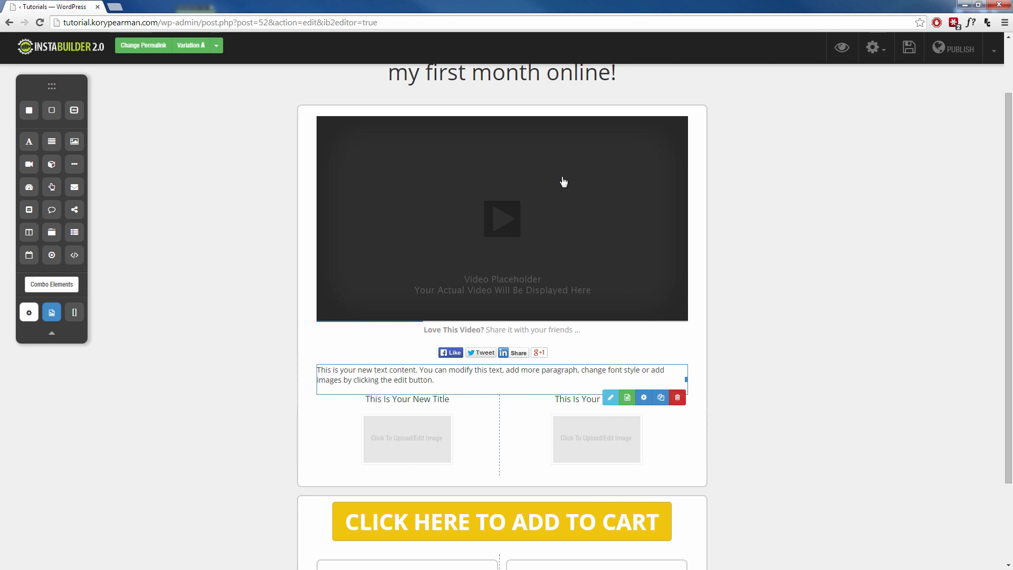
{"action": "left_click", "coordinate": [525, 102]}
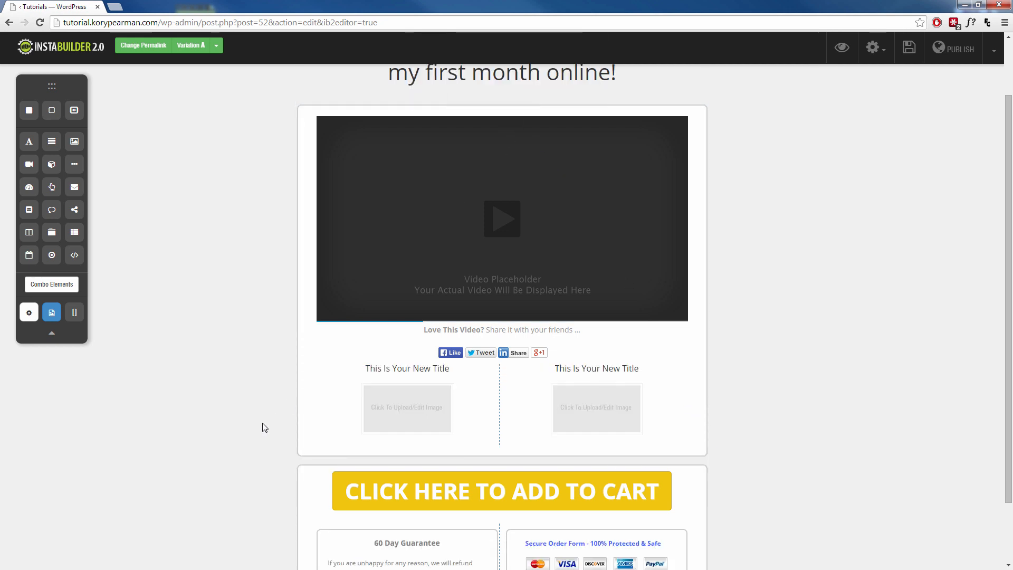
Delete the social share buttons block and confirm its removal.
{"action": "left_click", "coordinate": [561, 356]}
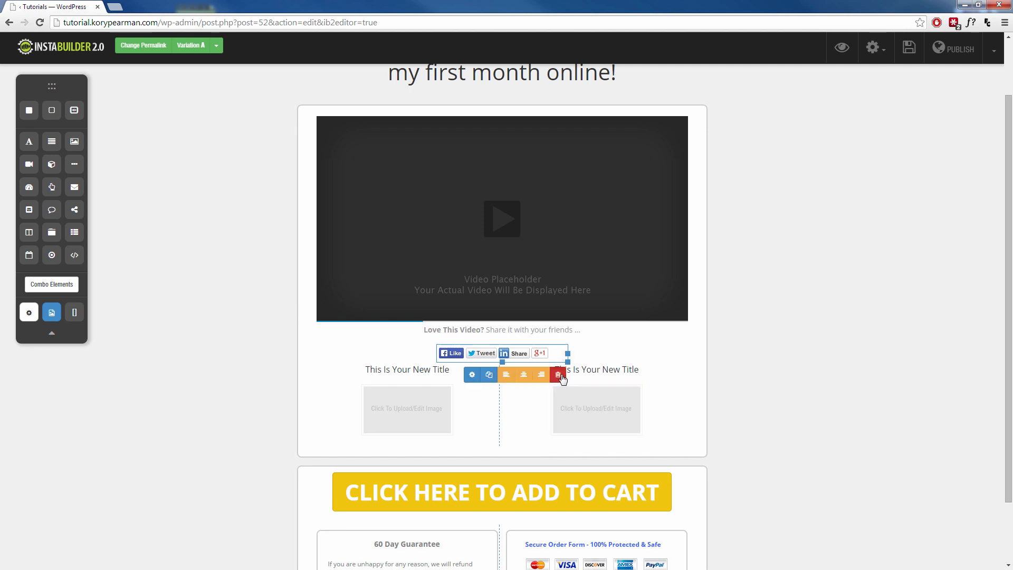
{"action": "left_click", "coordinate": [560, 377]}
{"action": "left_click", "coordinate": [525, 102]}
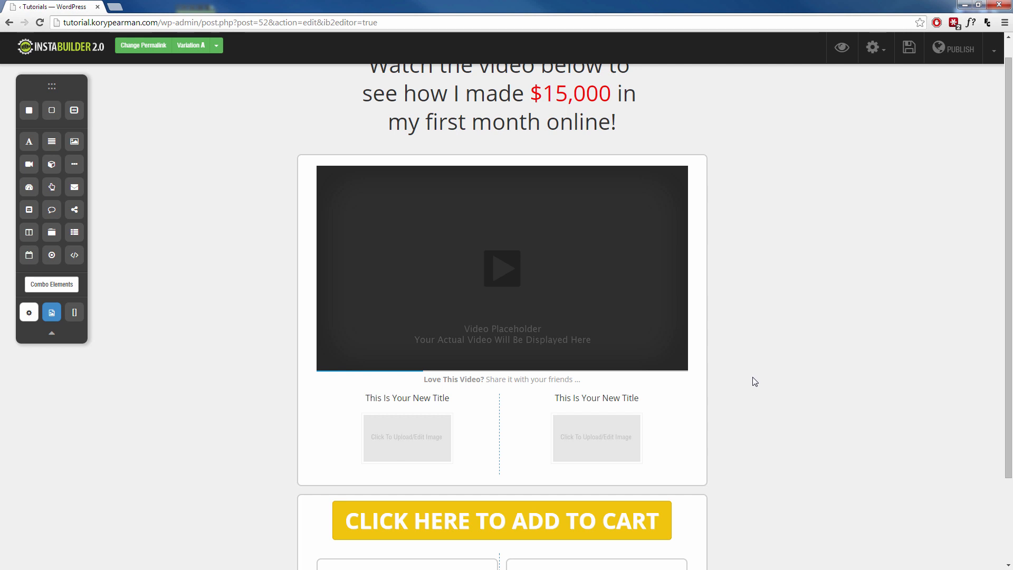
{"action": "scroll", "coordinate": [750, 418], "scroll_direction": "down", "scroll_amount": 1}
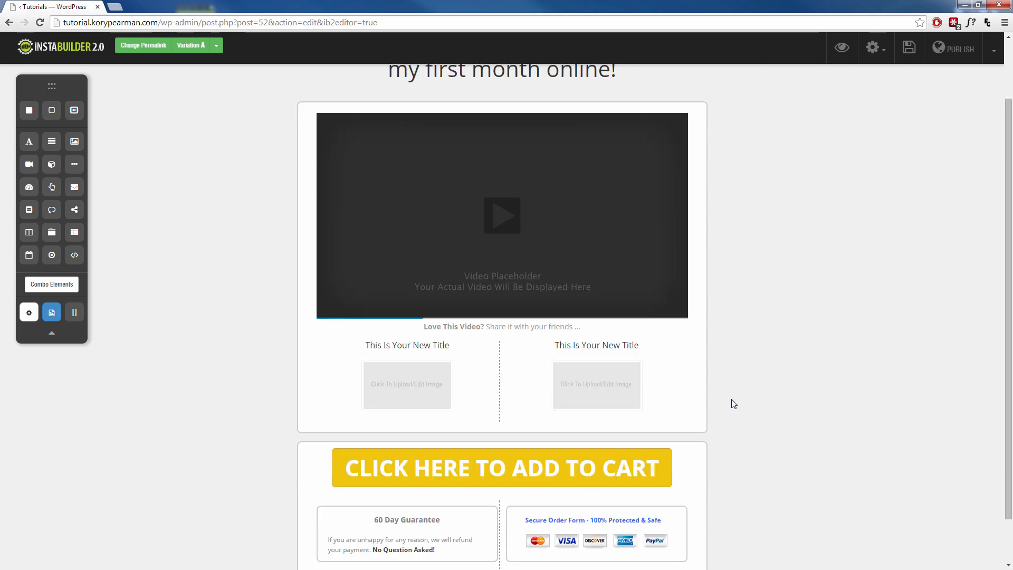
{"action": "mouse_move", "coordinate": [502, 268]}
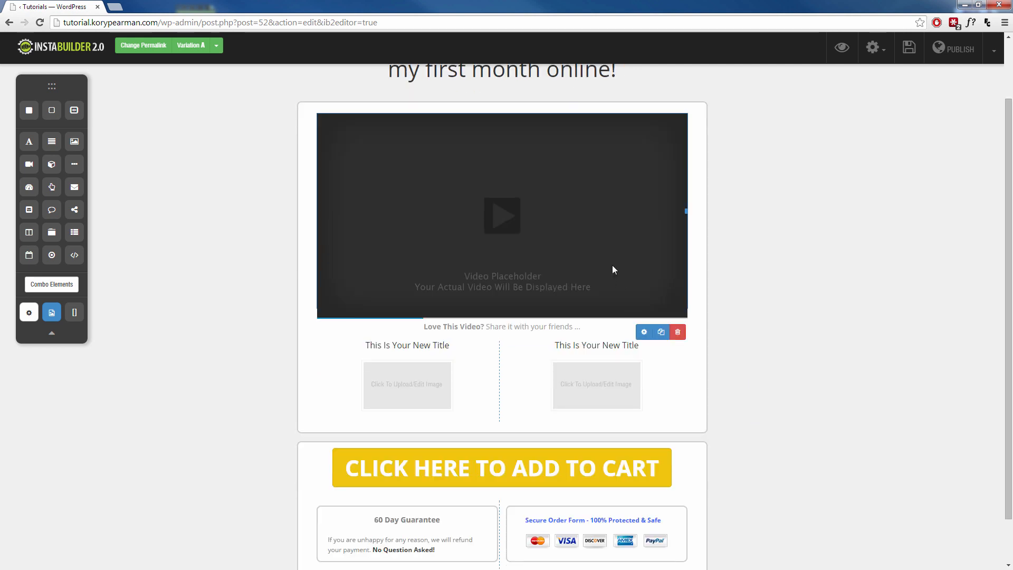
{"action": "scroll", "coordinate": [831, 428], "scroll_direction": "down", "scroll_amount": 1}
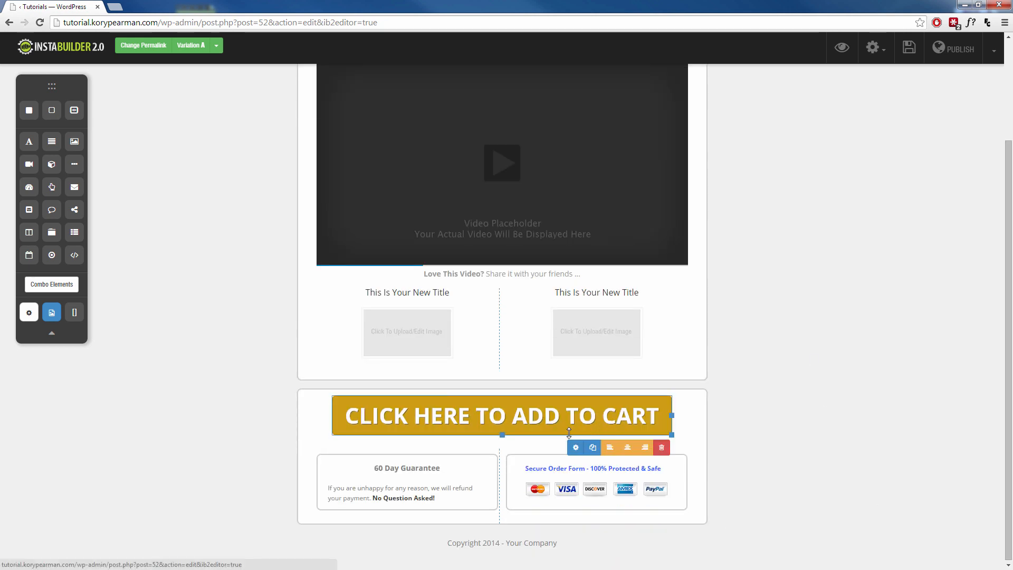
{"action": "left_click", "coordinate": [618, 419]}
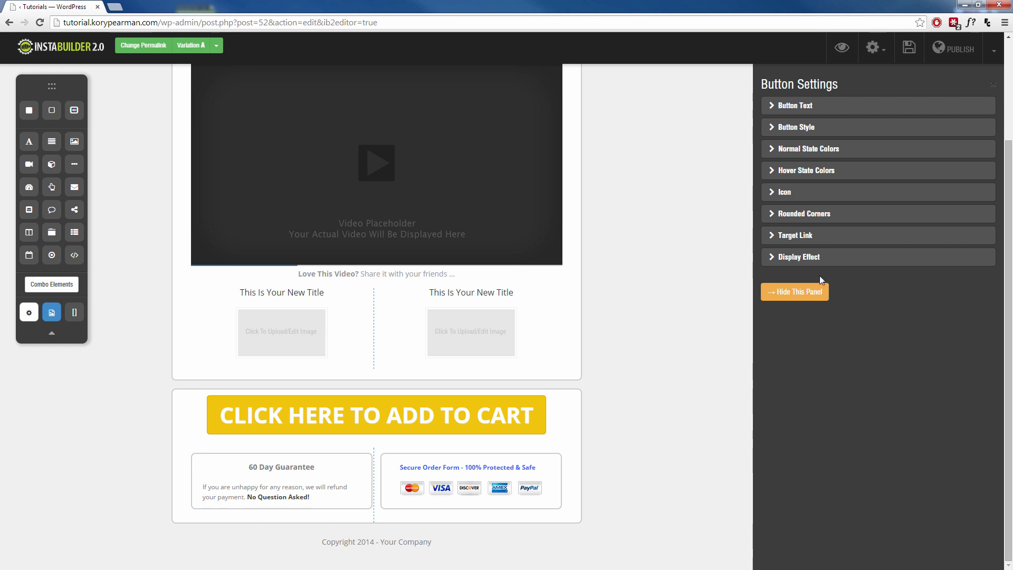
{"action": "left_click", "coordinate": [799, 236]}
{"action": "left_click", "coordinate": [828, 182]}
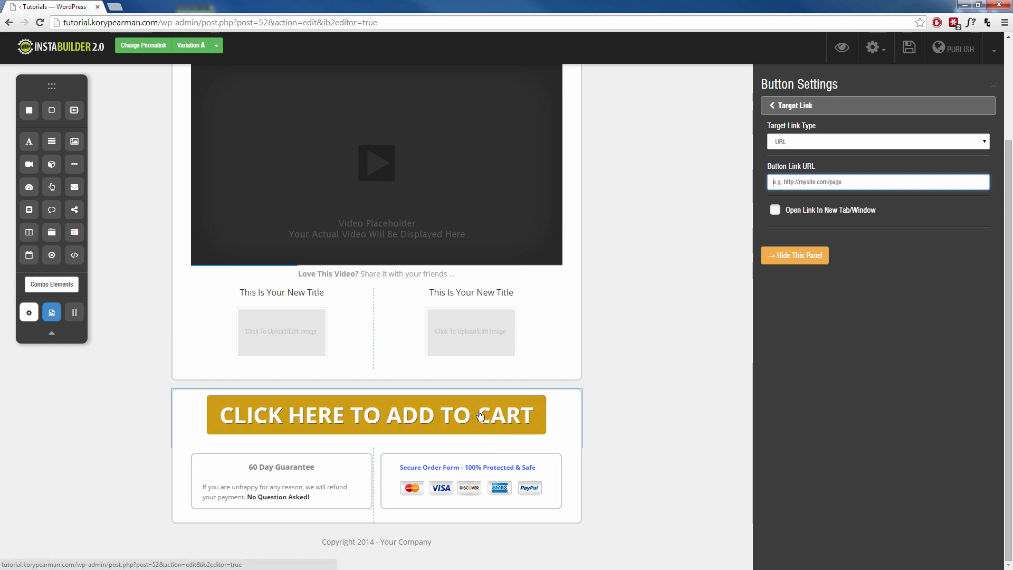
{"action": "left_click", "coordinate": [661, 369]}
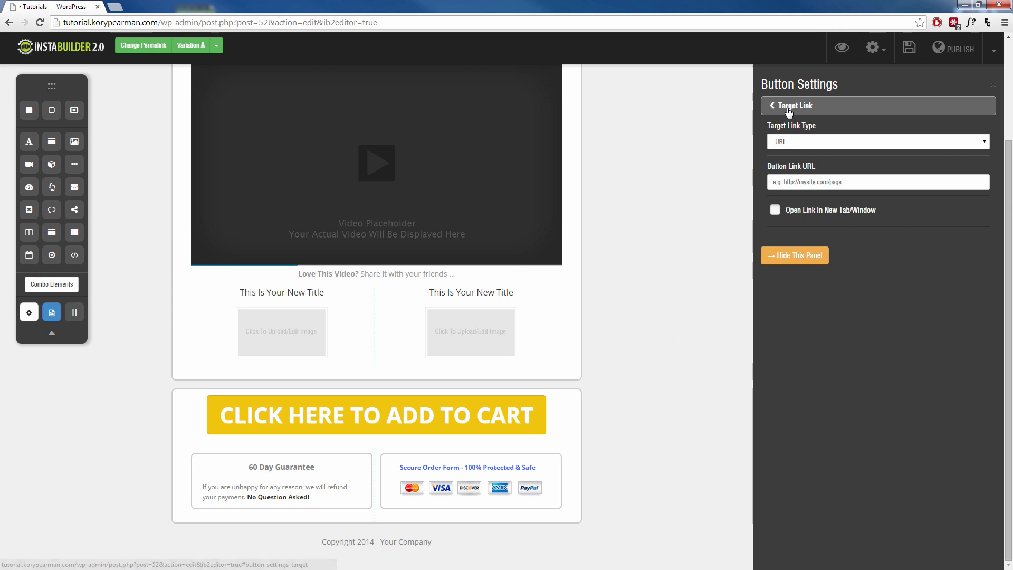
{"action": "left_click", "coordinate": [793, 255]}
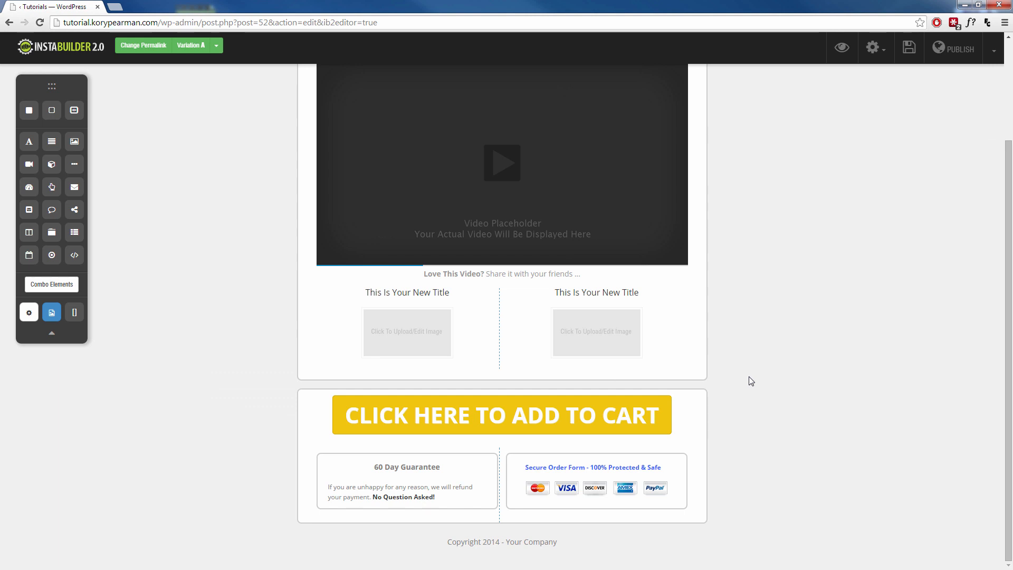
{"action": "scroll", "coordinate": [750, 380], "scroll_direction": "up", "scroll_amount": 3}
{"action": "scroll", "coordinate": [744, 383], "scroll_direction": "down", "scroll_amount": 3}
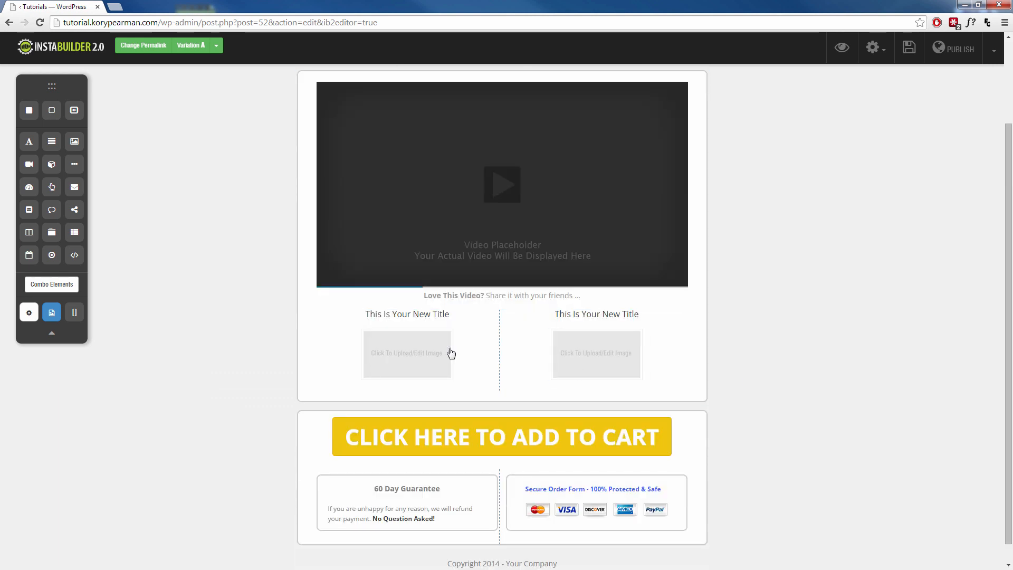
{"action": "mouse_move", "coordinate": [414, 349]}
{"action": "left_mouse_down"}
{"action": "mouse_move", "coordinate": [610, 378]}
{"action": "mouse_move", "coordinate": [592, 405]}
{"action": "mouse_move", "coordinate": [416, 363]}
{"action": "left_mouse_up"}
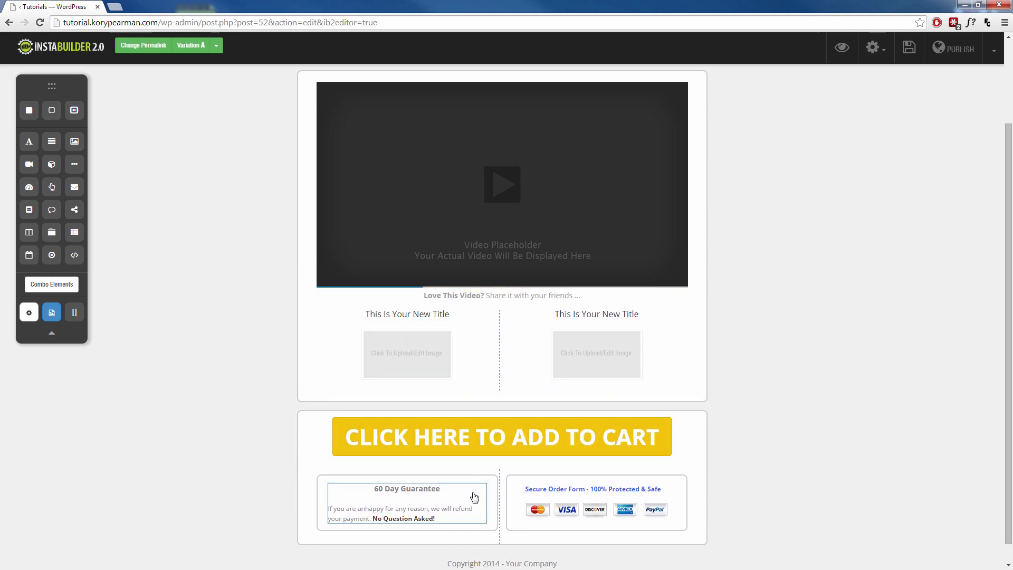
Delete the 60 Day Guarantee text under the Add to Cart button, leaving its box empty.
{"action": "left_click", "coordinate": [476, 537]}
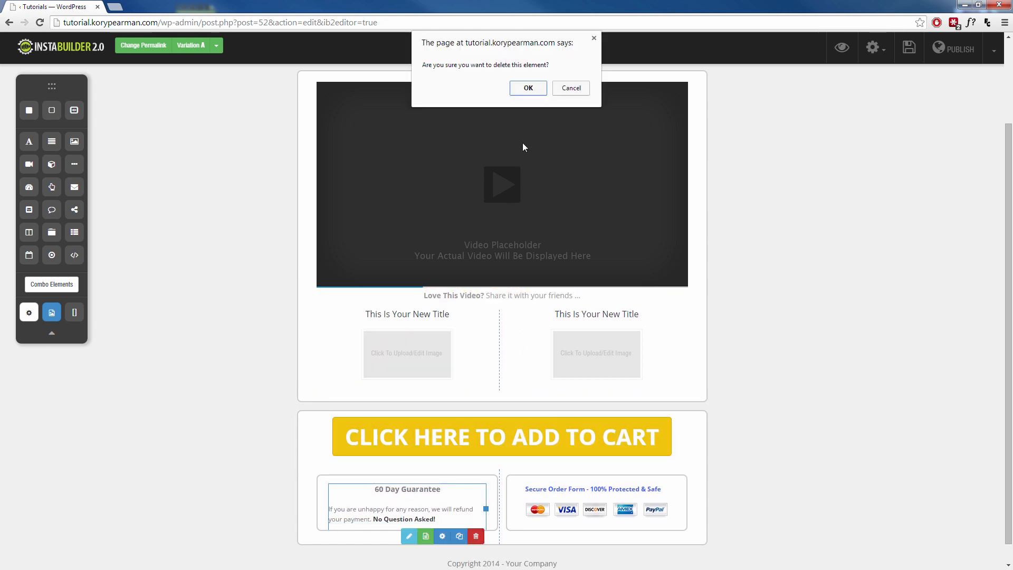
{"action": "left_click", "coordinate": [528, 87]}
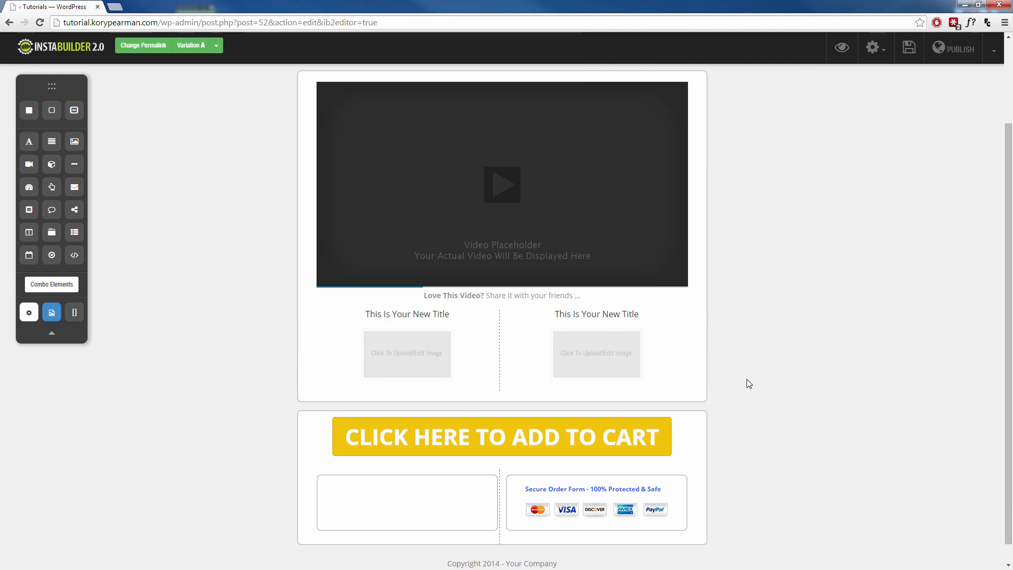
{"action": "scroll", "coordinate": [749, 379], "scroll_direction": "up", "scroll_amount": 2}
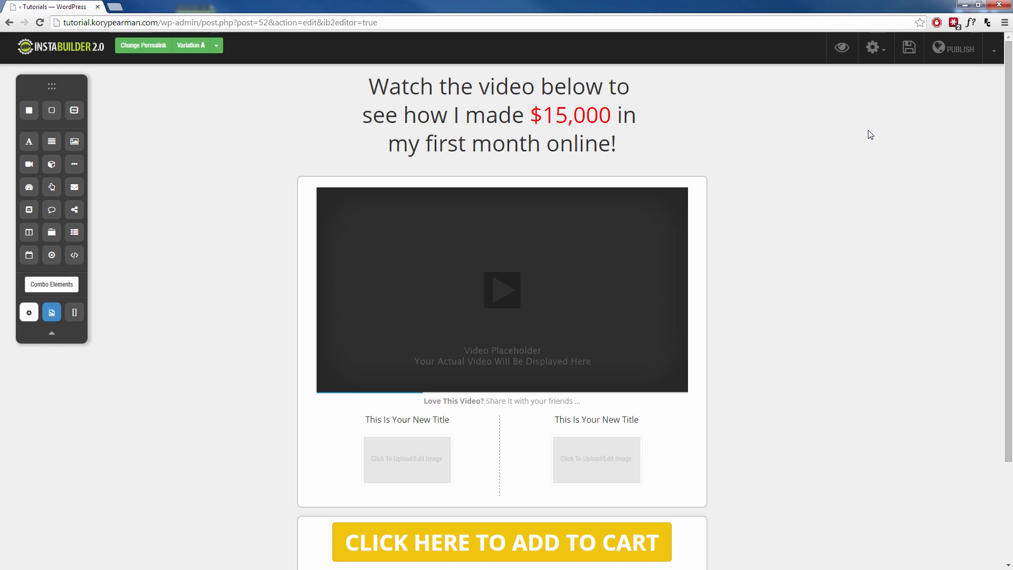
Change Template from the gear menu, accept the warning and choose a one-time-offer Sales Page template.
{"action": "left_click", "coordinate": [881, 51]}
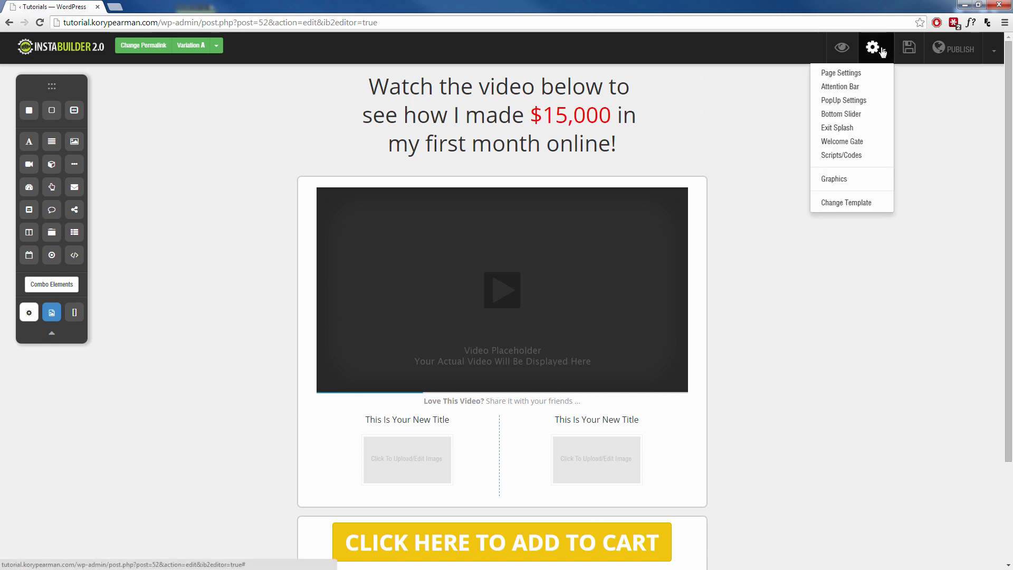
{"action": "left_click", "coordinate": [846, 203]}
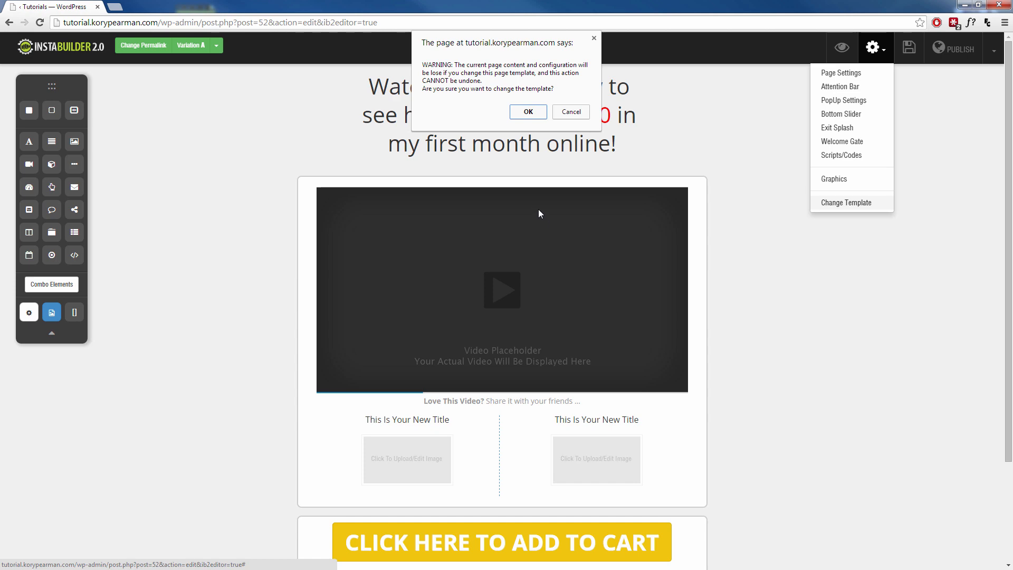
{"action": "left_click", "coordinate": [526, 112]}
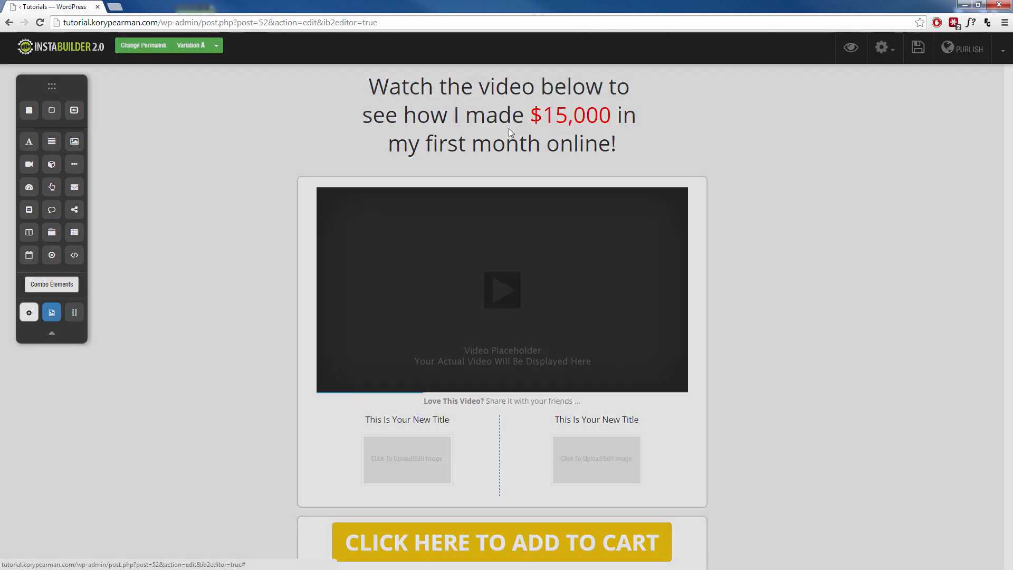
{"action": "left_click", "coordinate": [631, 342]}
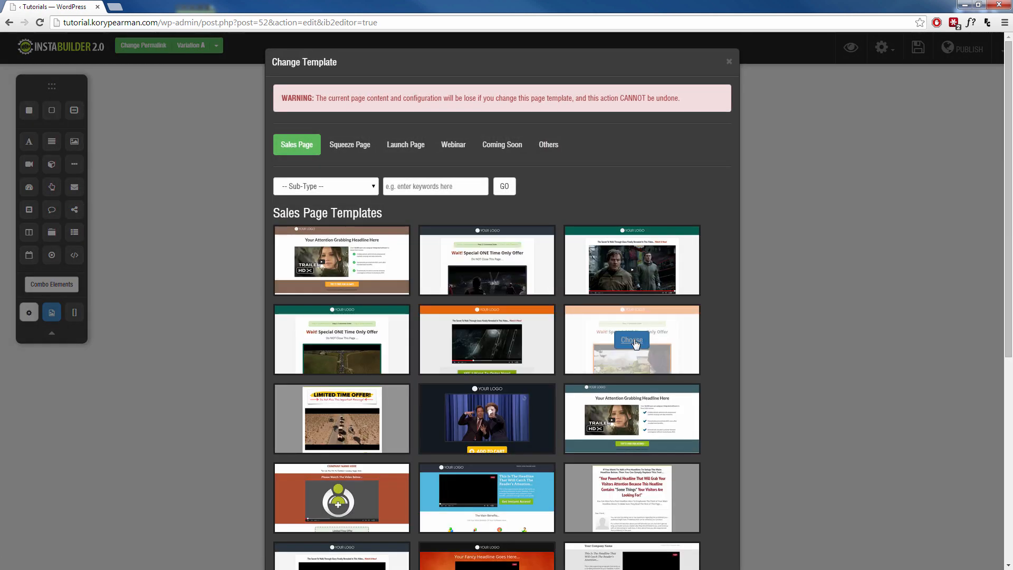